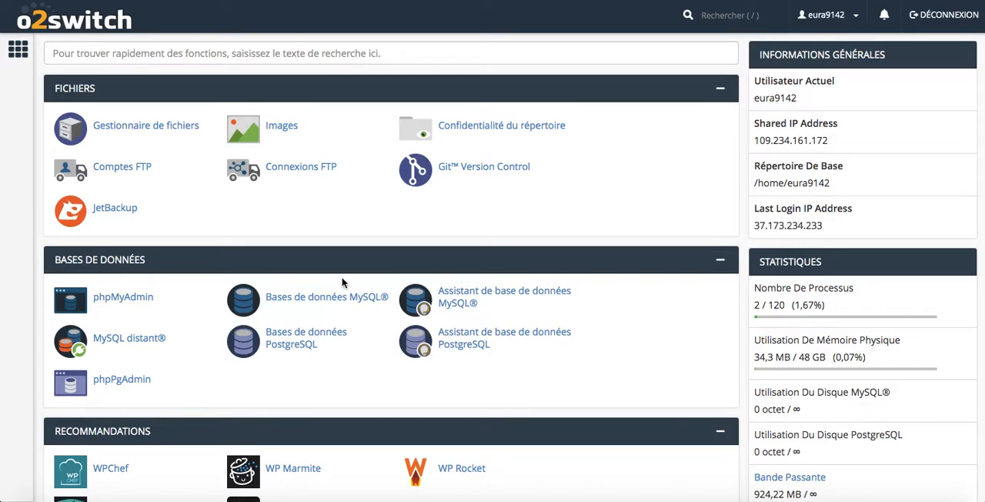
Step: Find the Softaculous scripts in the hosting control panel and open the WordPress application page
scroll(342, 282, "down", 3)
scroll(342, 282, "down", 15)
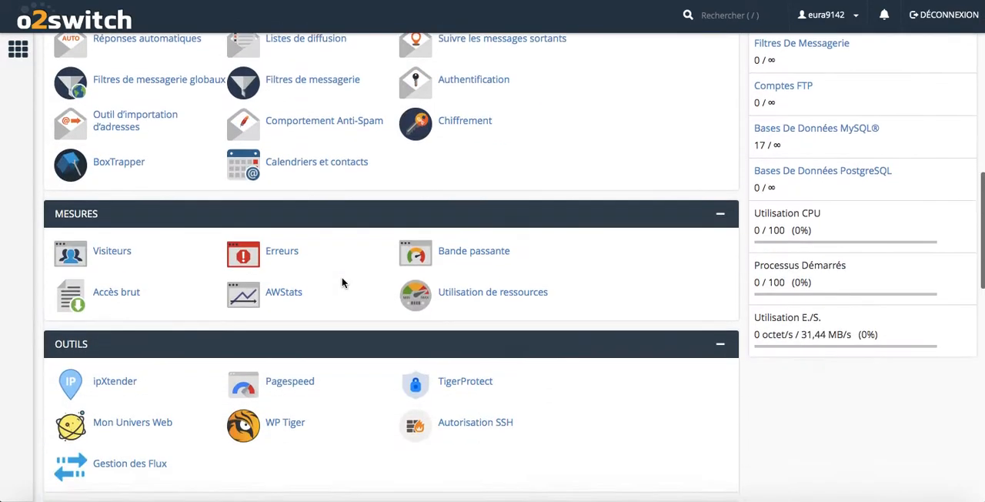
scroll(342, 282, "down", 7)
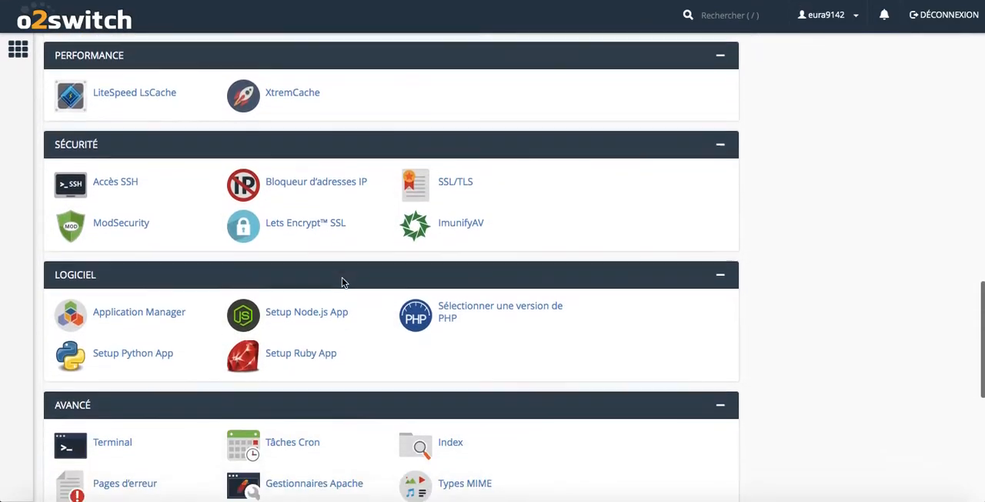
scroll(343, 282, "down", 1)
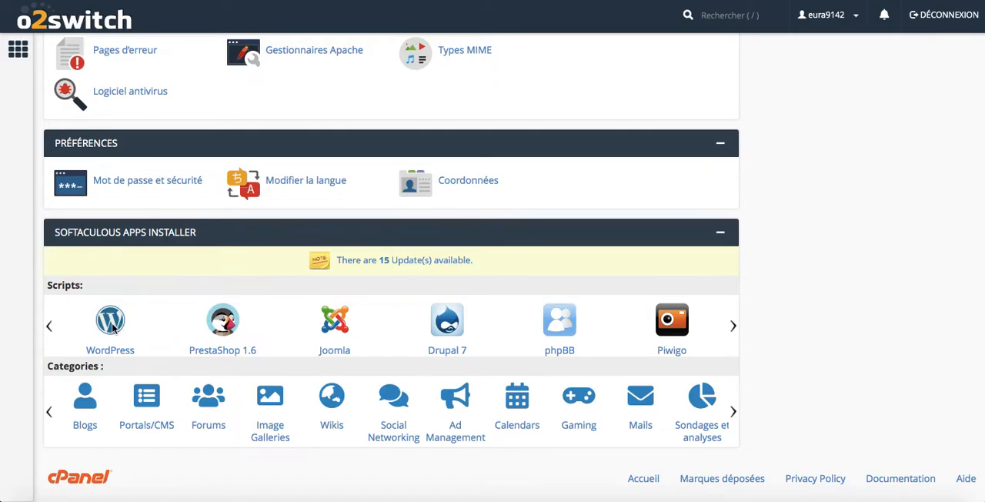
scroll(198, 292, "up", 2)
scroll(199, 293, "up", 15)
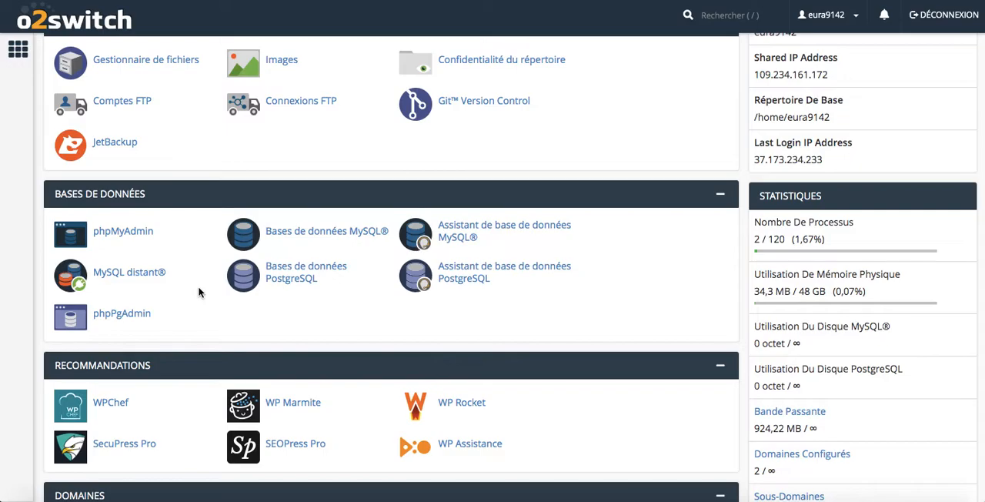
scroll(198, 292, "down", 20)
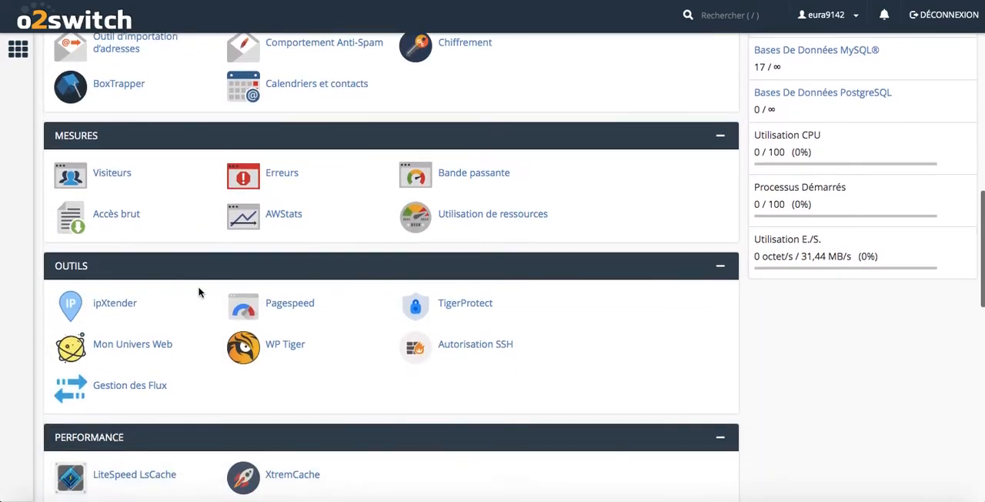
scroll(198, 292, "down", 10)
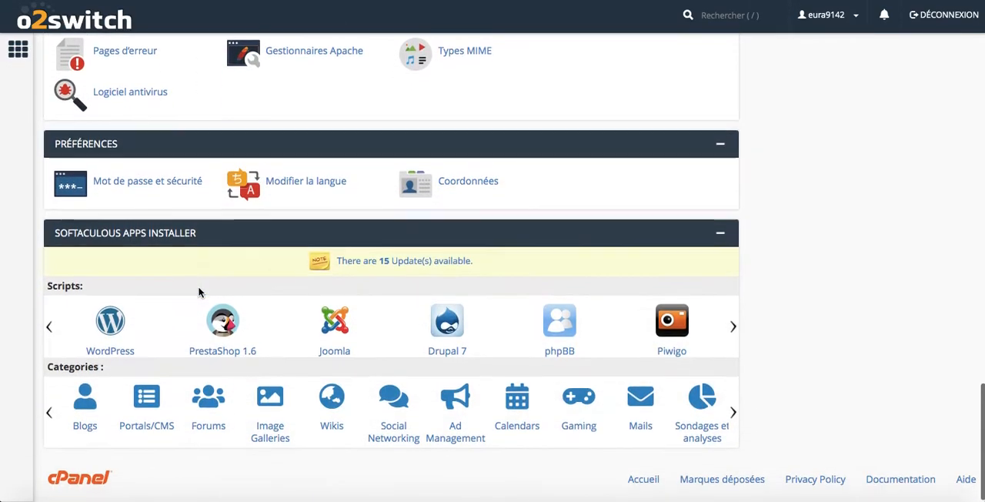
left_click(109, 353)
left_click(100, 352)
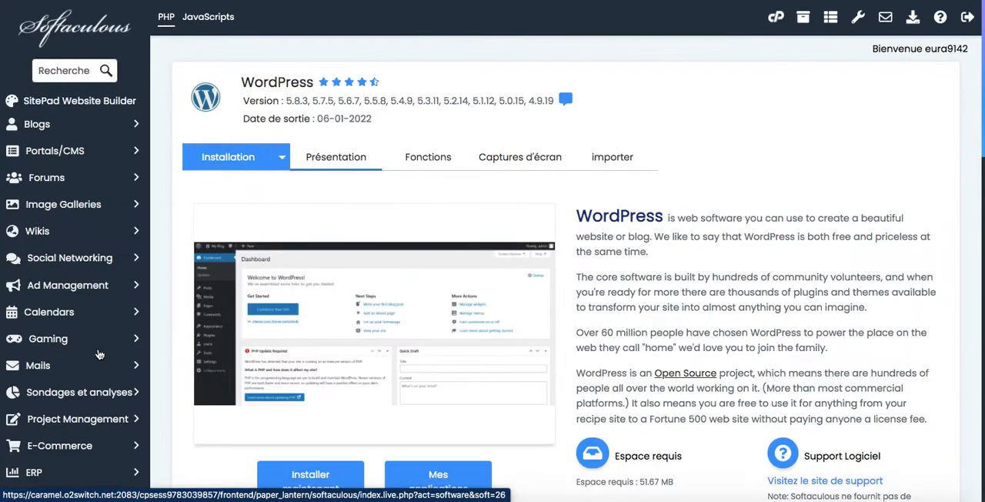
Step: Open the form for a new WordPress installation
scroll(419, 271, "down", 1)
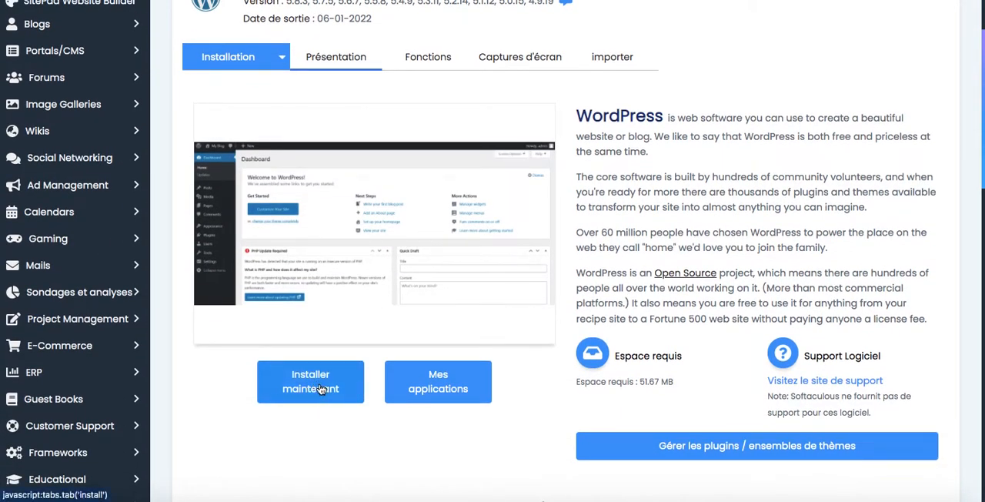
scroll(443, 258, "up", 1)
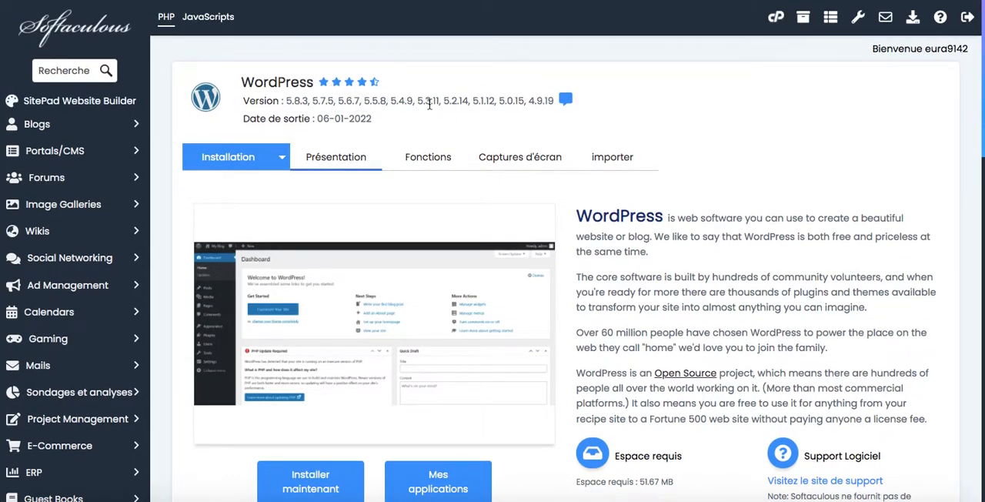
scroll(325, 189, "down", 2)
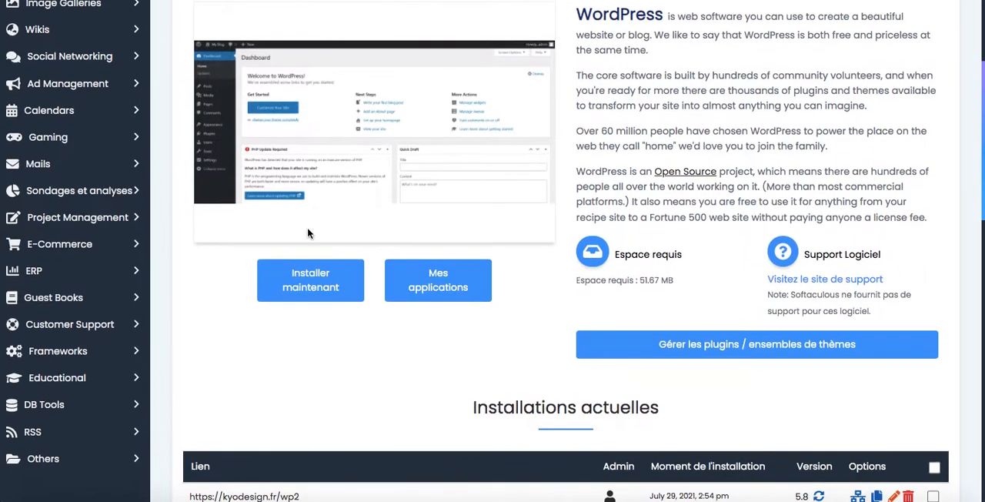
left_click(306, 280)
Step: Set the installation address to the domain kyodesign.fr with wpdemo as the folder
left_click(426, 103)
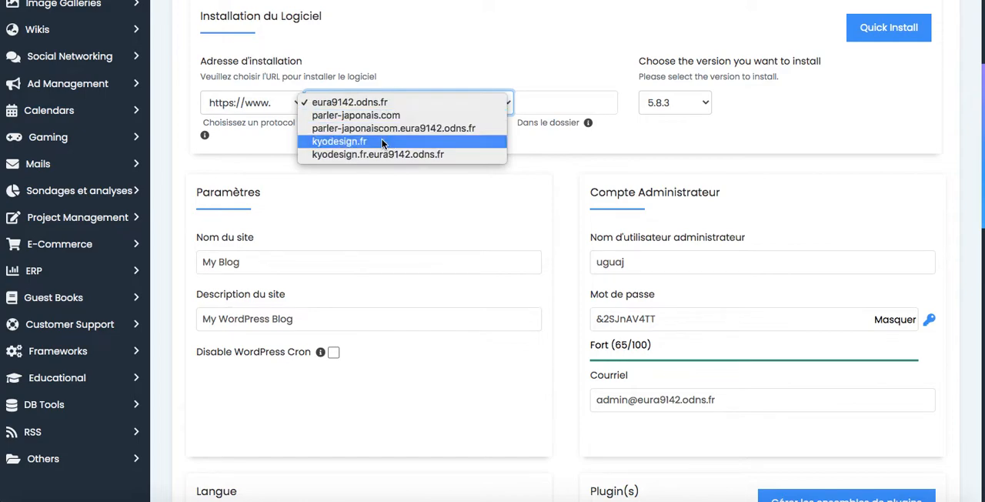
left_click(382, 141)
left_click(558, 105)
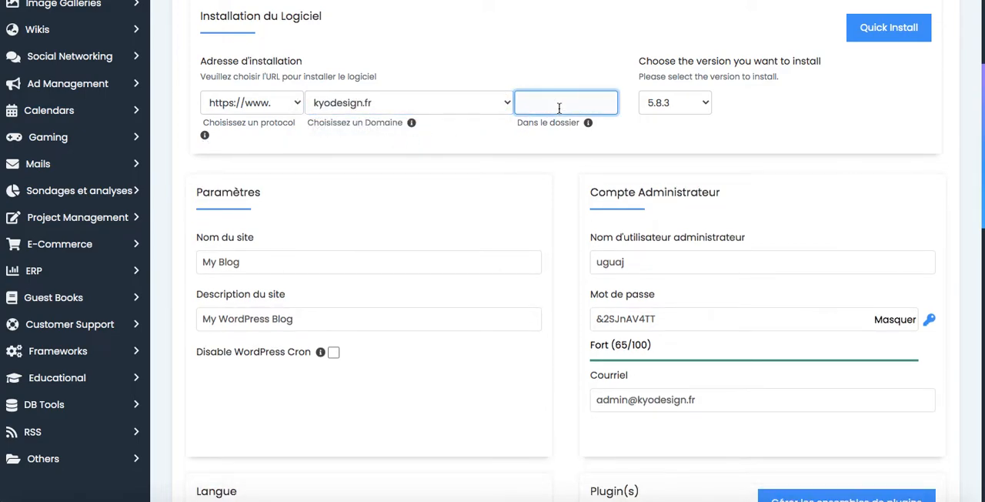
type("wpdemo")
Step: Replace the suggested administrator username with admin345, keeping the generated password
left_click_drag(644, 267, 569, 256)
type("admin")
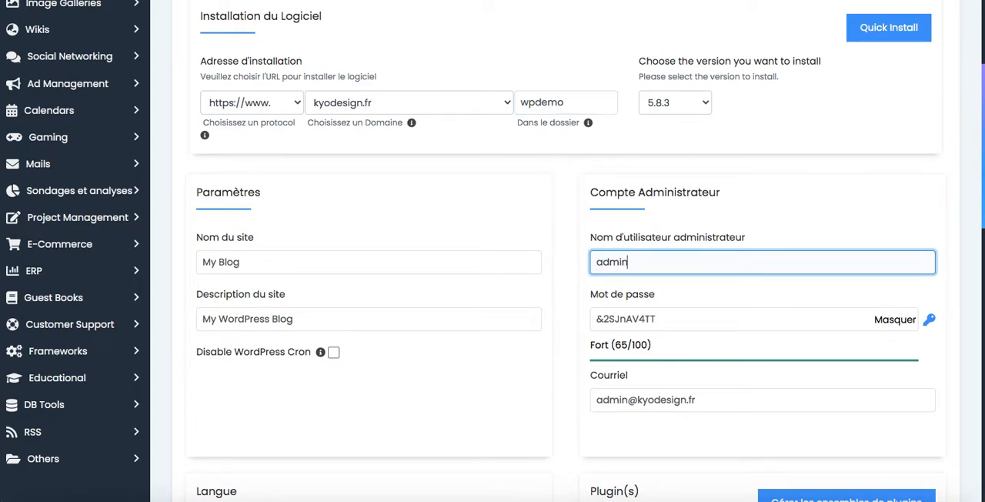
type("345")
left_click_drag(670, 321, 588, 324)
left_click(682, 320)
Step: Review the language, plugin and theme options, then launch the WordPress installation without selecting a theme
scroll(680, 382, "down", 6)
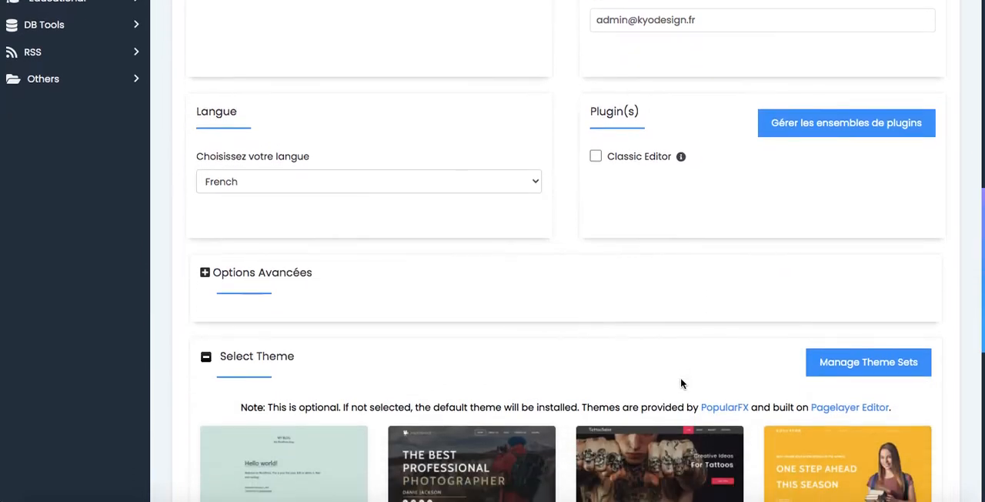
scroll(680, 382, "down", 1)
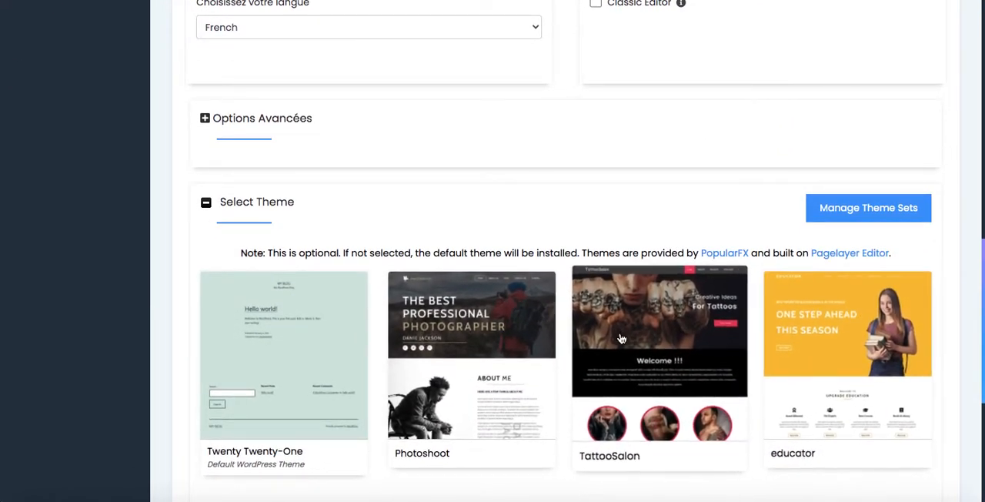
scroll(337, 325, "down", 2)
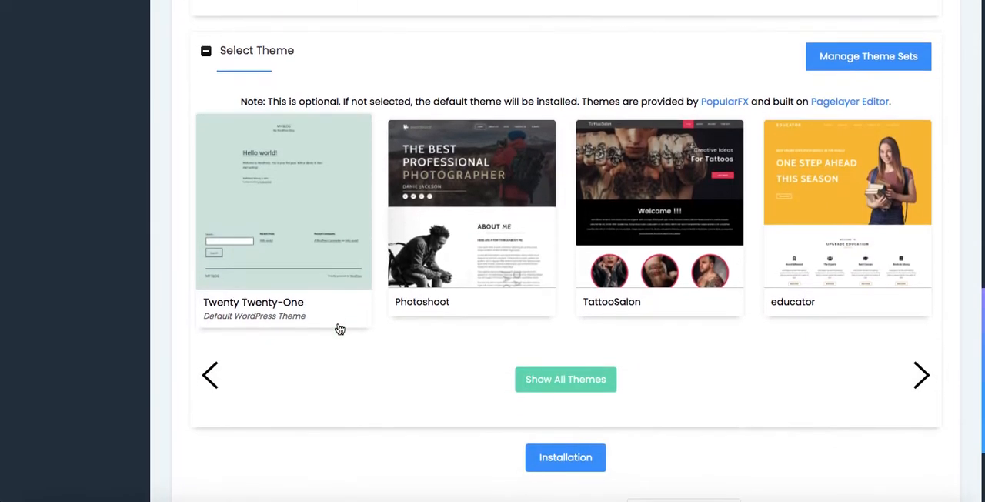
scroll(336, 326, "down", 2)
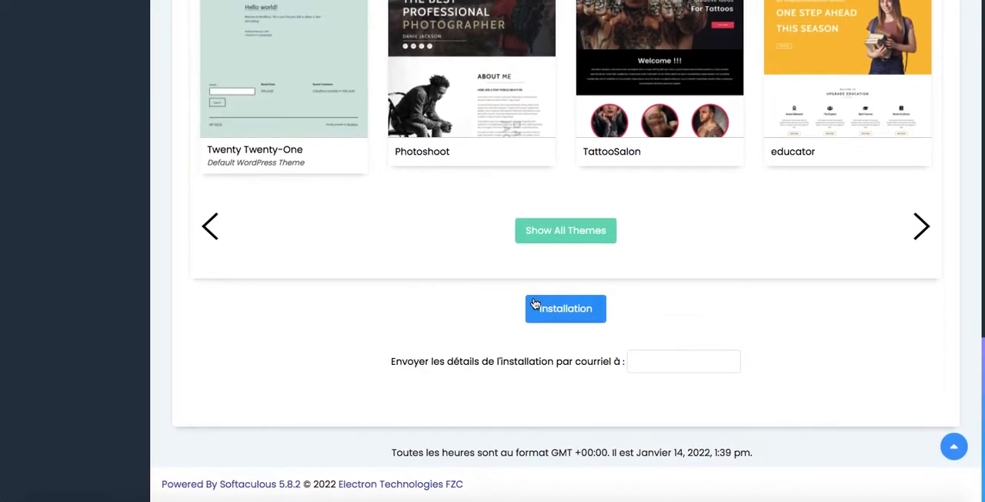
left_click(564, 308)
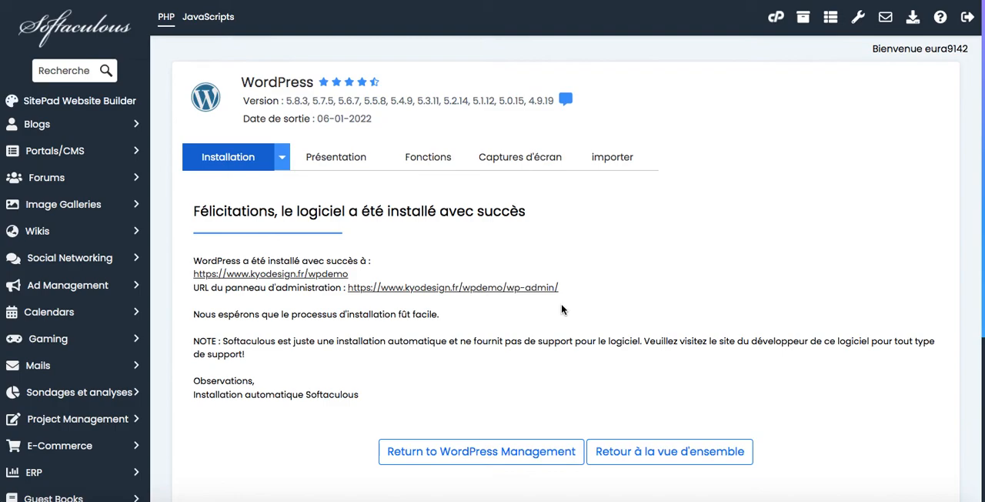
Step: Open the newly installed WordPress site and examine its public home page and the Hello world! post
scroll(562, 308, "down", 2)
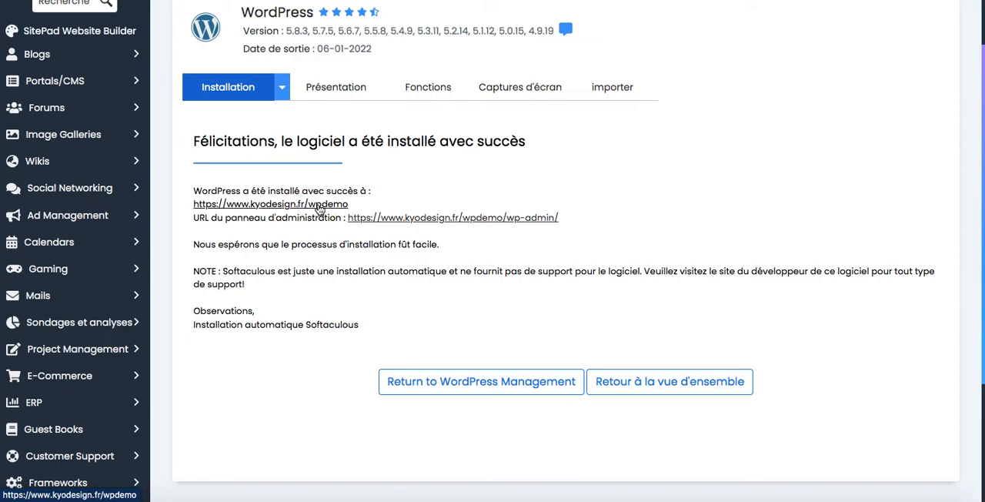
left_click(436, 222)
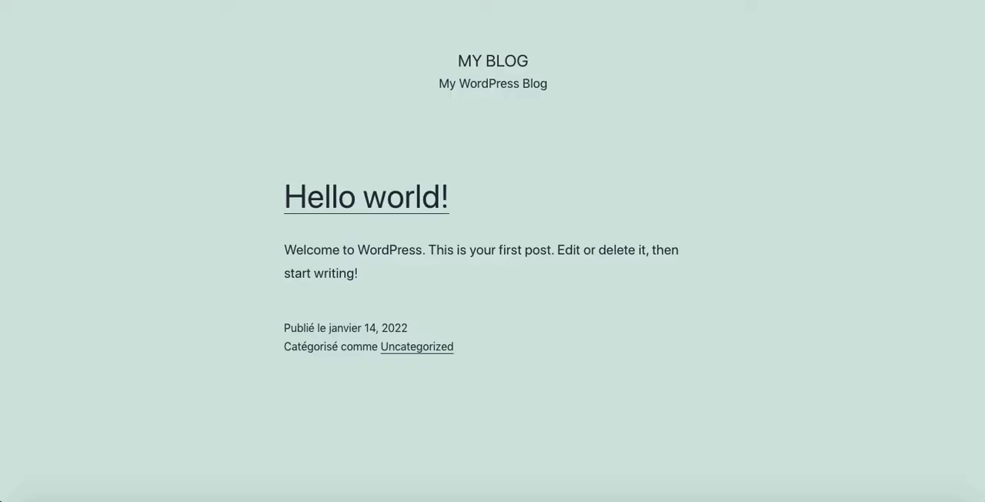
scroll(468, 246, "down", 5)
scroll(468, 246, "up", 5)
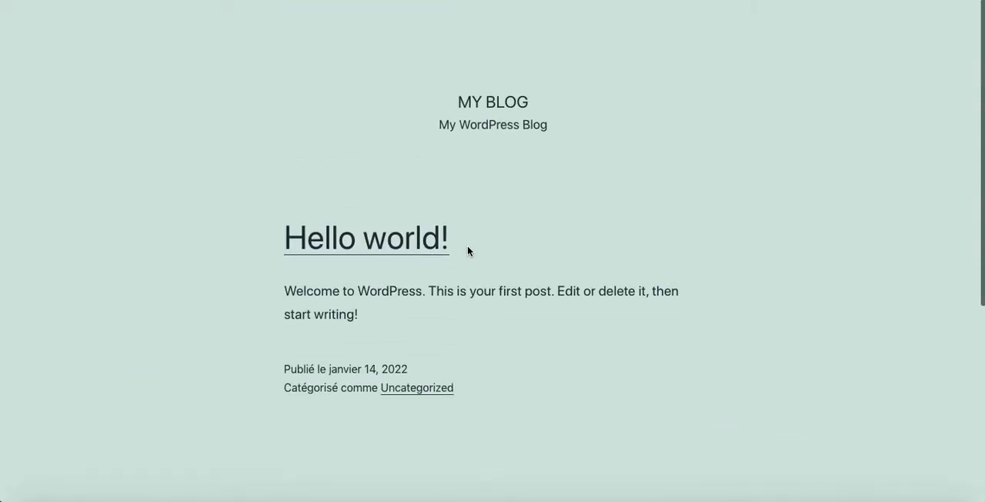
scroll(467, 246, "down", 5)
scroll(467, 246, "up", 5)
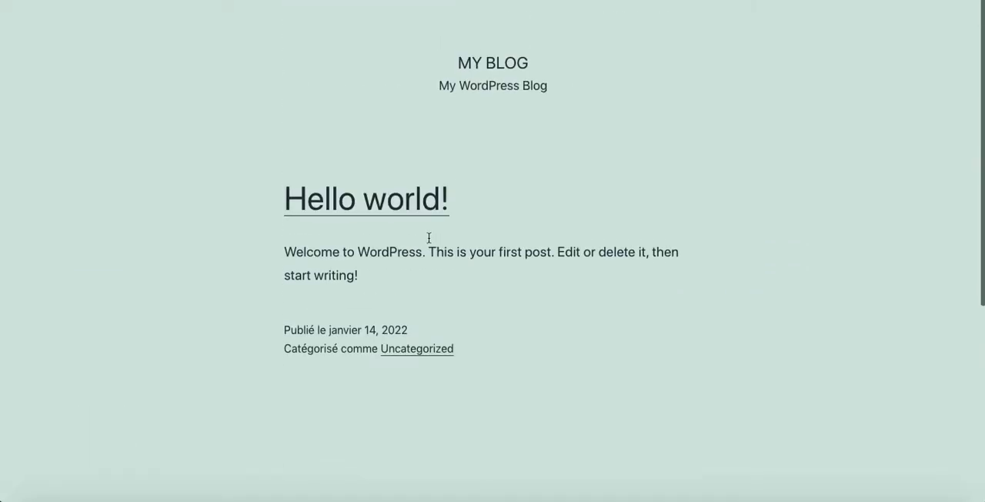
left_click_drag(285, 248, 391, 296)
scroll(390, 297, "down", 5)
scroll(390, 296, "up", 5)
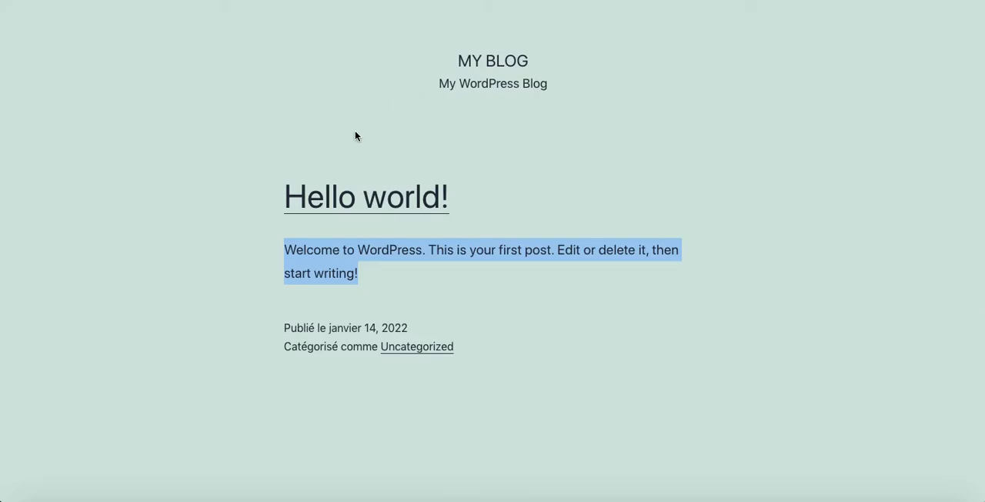
left_click(355, 136)
scroll(358, 151, "down", 3)
scroll(358, 150, "up", 3)
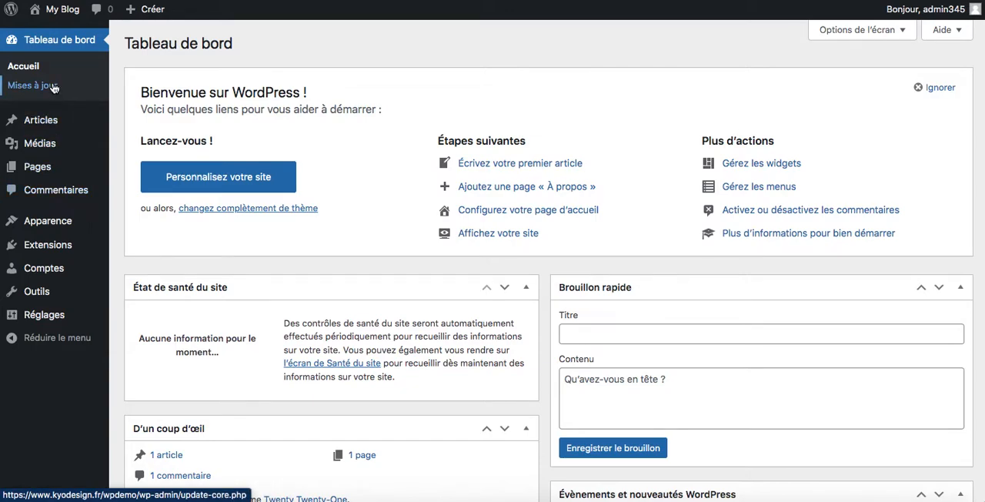
Step: Examine the welcome panel and the blocks on the WordPress administration dashboard
mouse_move(54, 125)
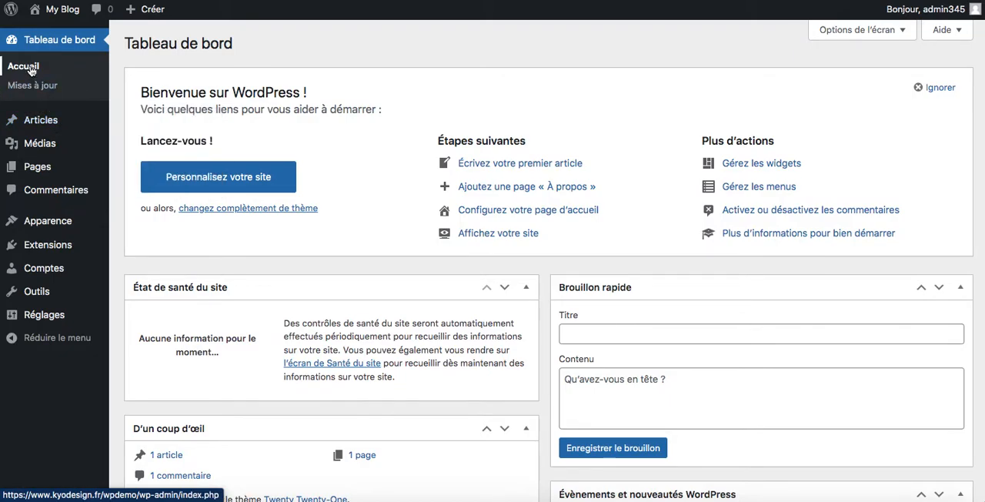
scroll(420, 243, "down", 8)
scroll(421, 244, "up", 7)
scroll(422, 246, "down", 5)
scroll(422, 248, "up", 5)
scroll(422, 249, "down", 4)
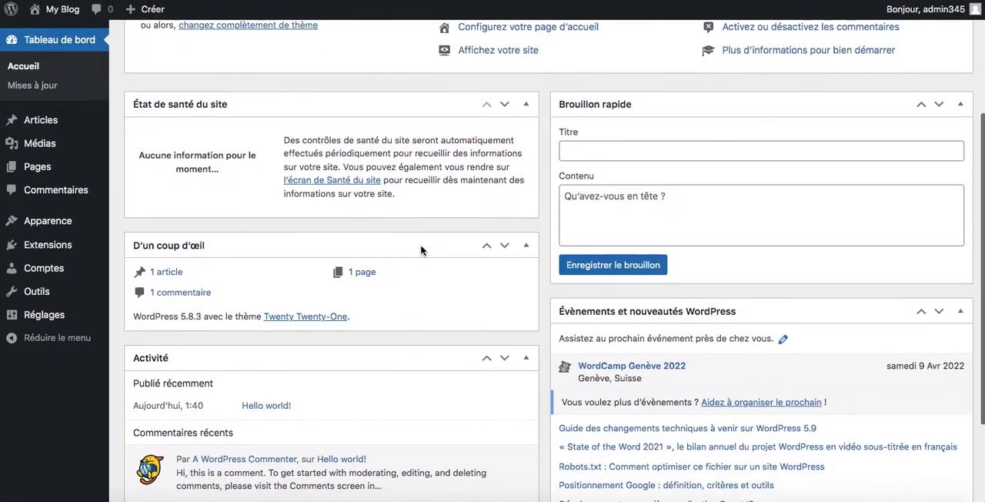
scroll(418, 261, "down", 4)
scroll(416, 277, "up", 8)
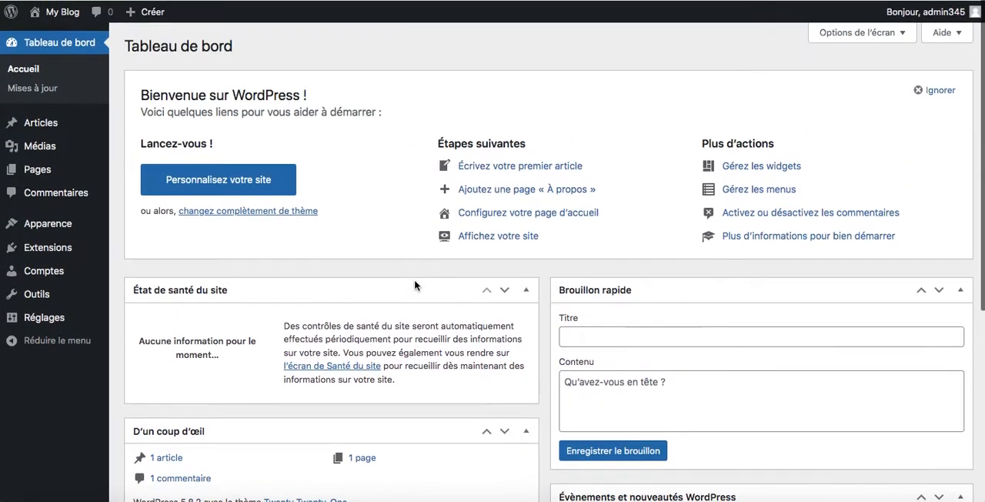
scroll(415, 282, "down", 5)
scroll(415, 282, "up", 5)
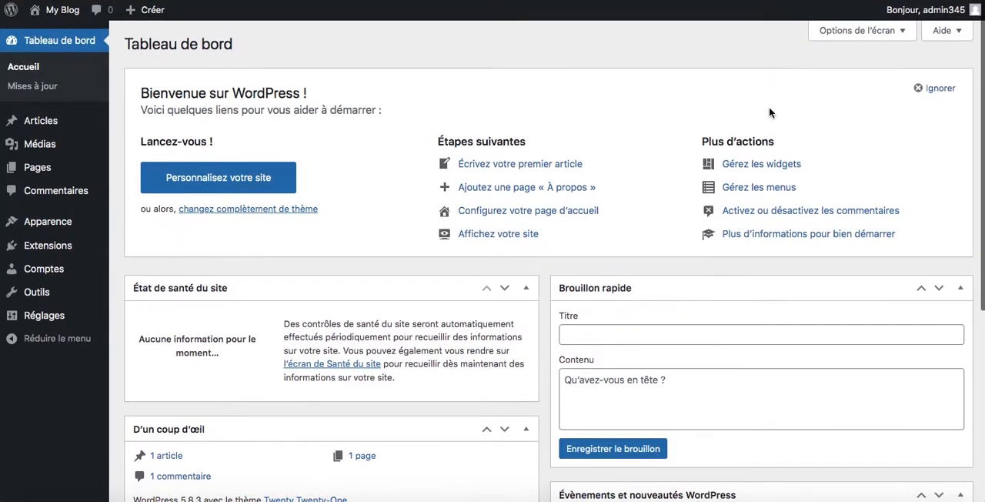
Step: Hide all six dashboard elements, from État de santé du site to Bienvenue, in the screen options
left_click(899, 32)
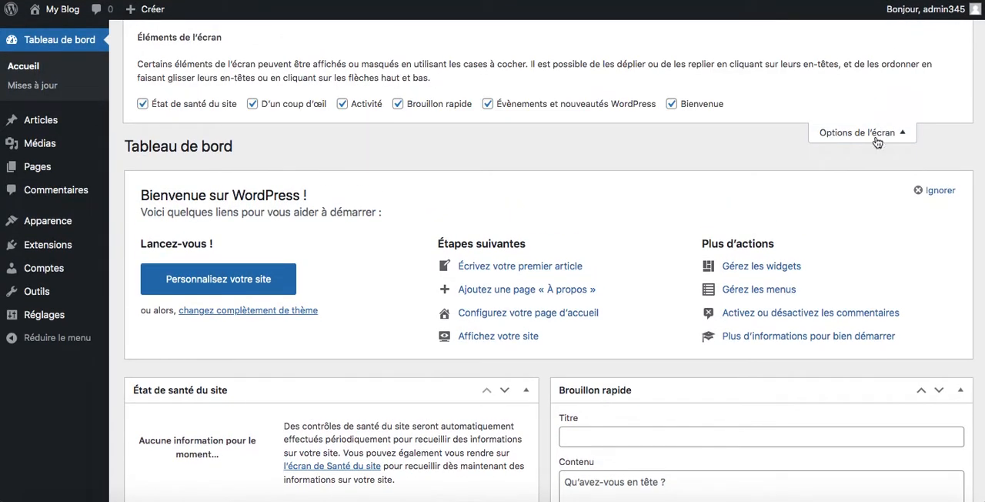
left_click(143, 103)
left_click(252, 103)
left_click(342, 103)
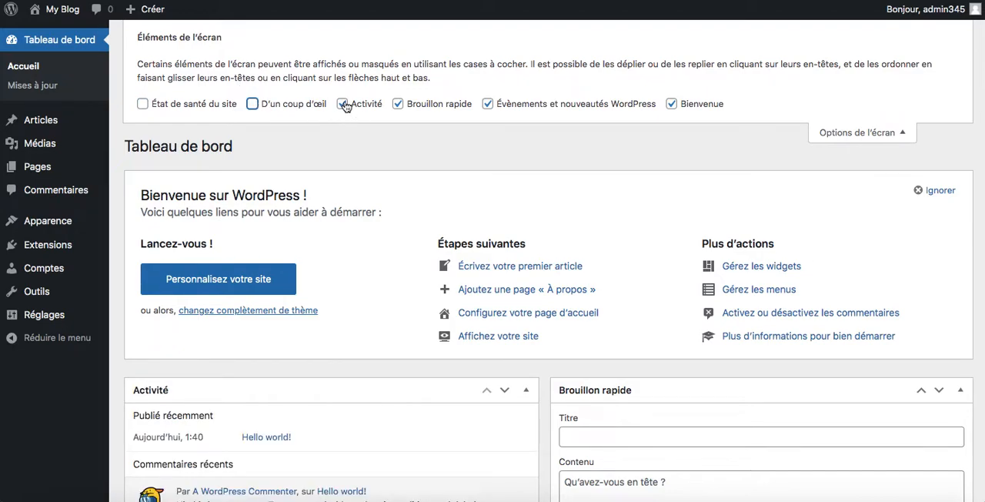
left_click(398, 108)
left_click(487, 108)
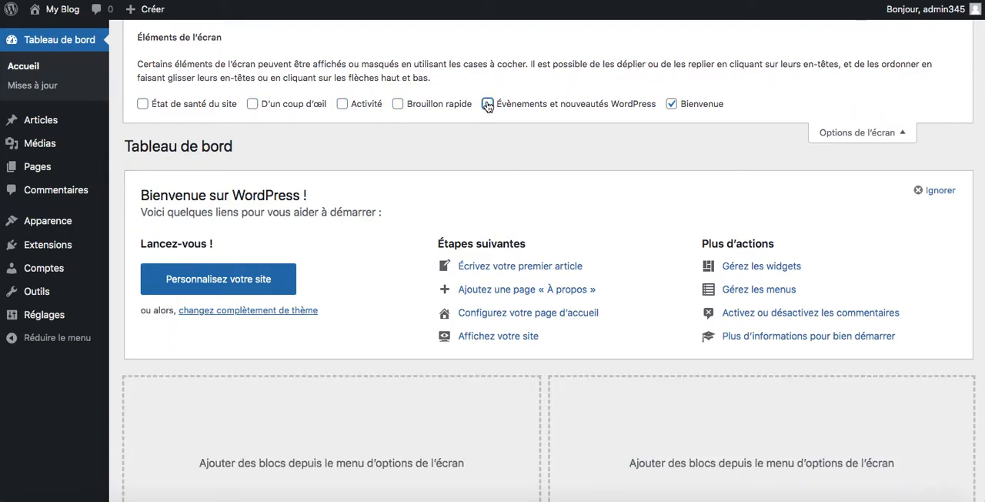
left_click(671, 104)
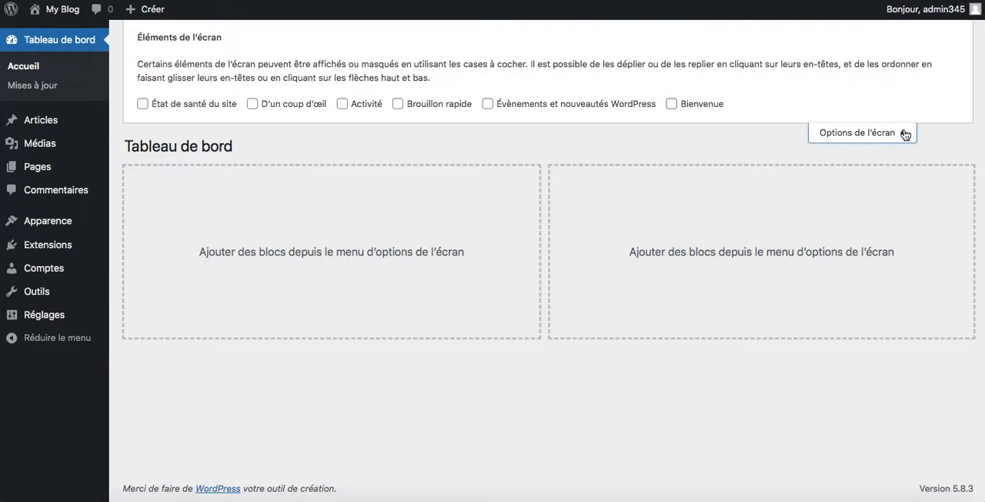
left_click(904, 134)
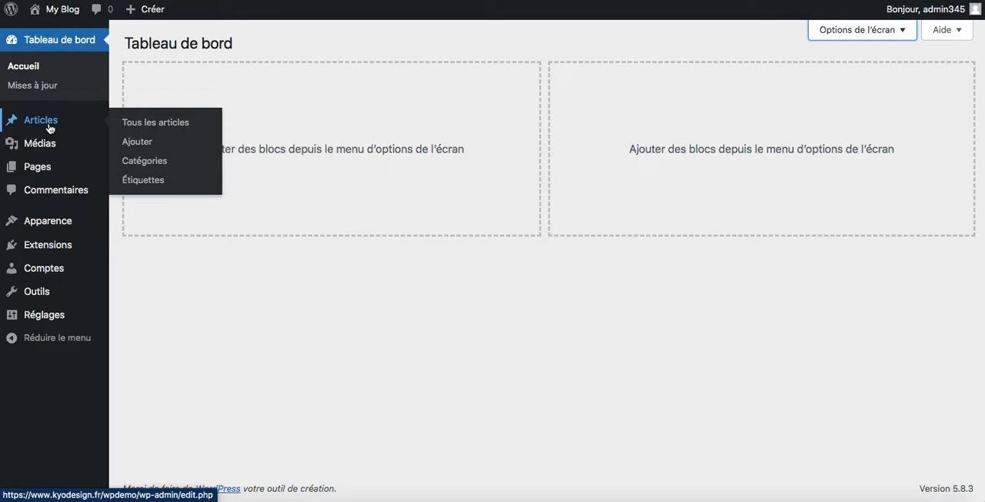
mouse_move(42, 150)
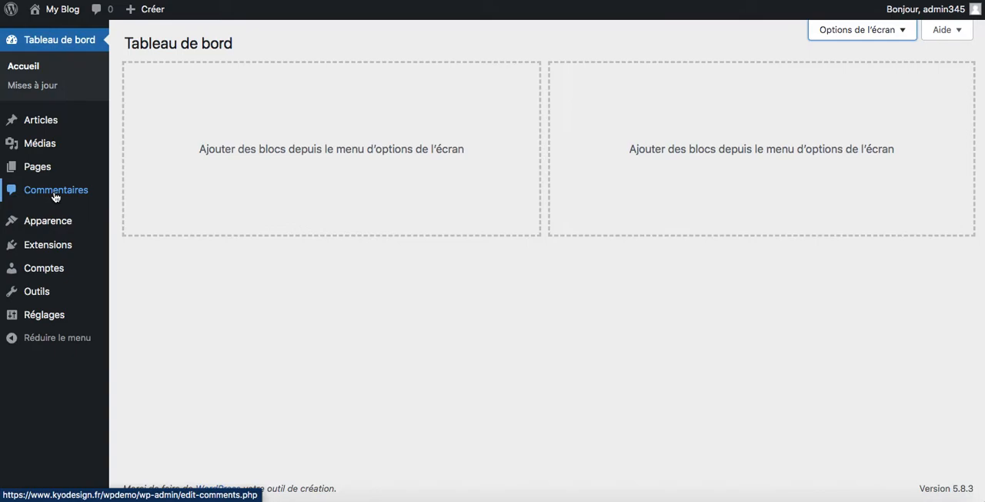
mouse_move(52, 219)
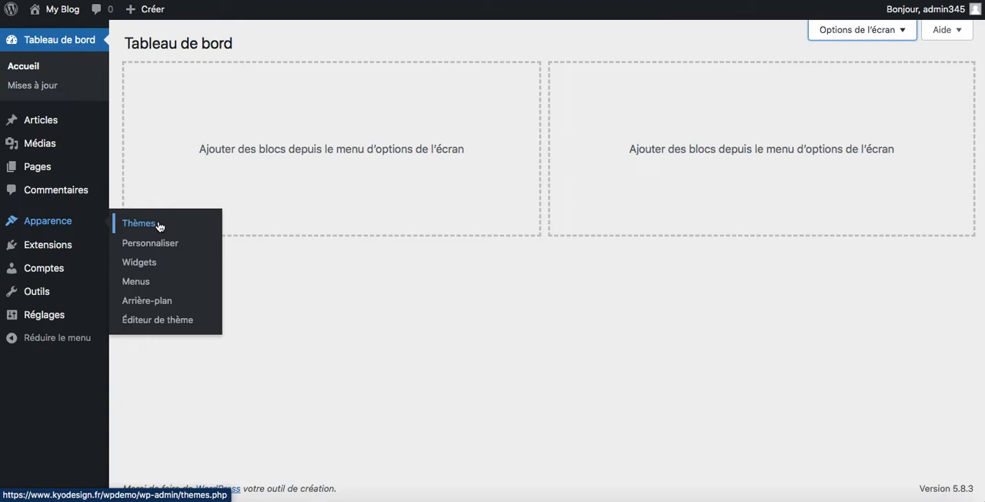
Step: Examine the submenus of Extensions, Comptes, Outils and Réglages in the administration menu
mouse_move(49, 250)
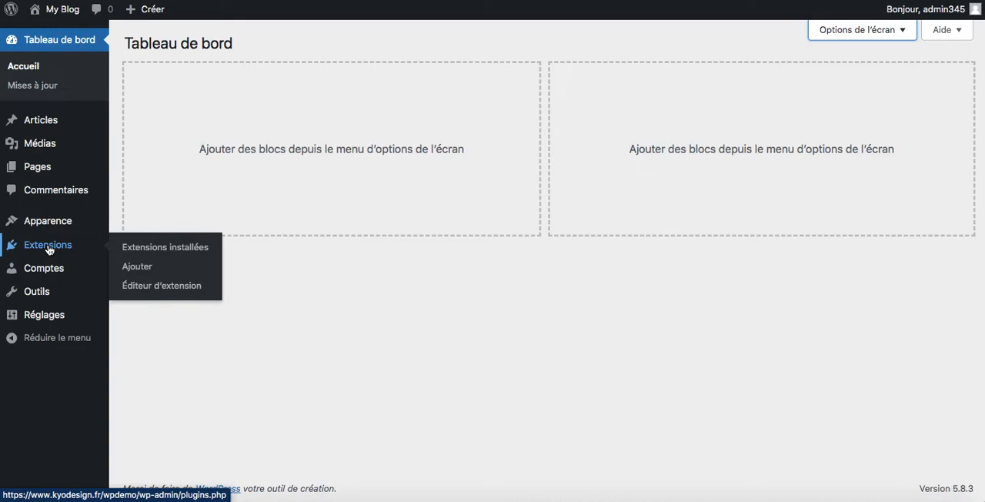
mouse_move(48, 270)
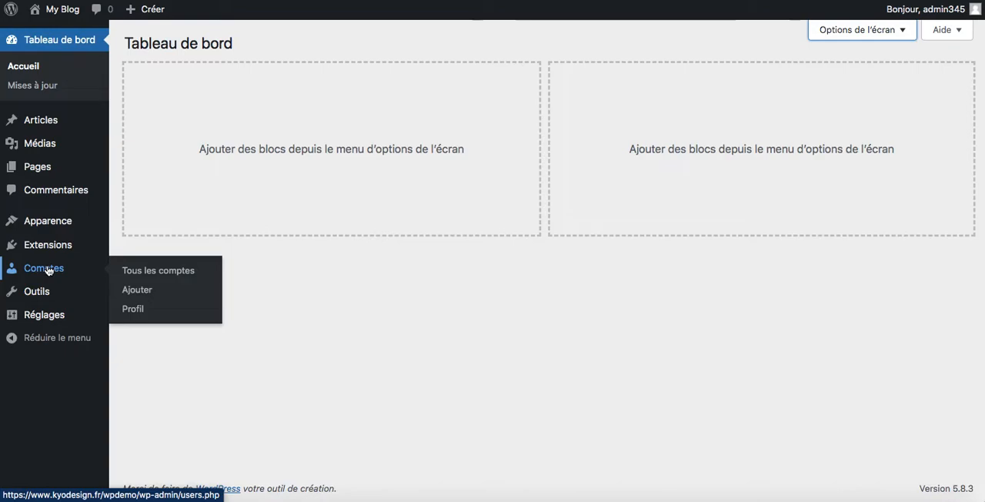
mouse_move(44, 298)
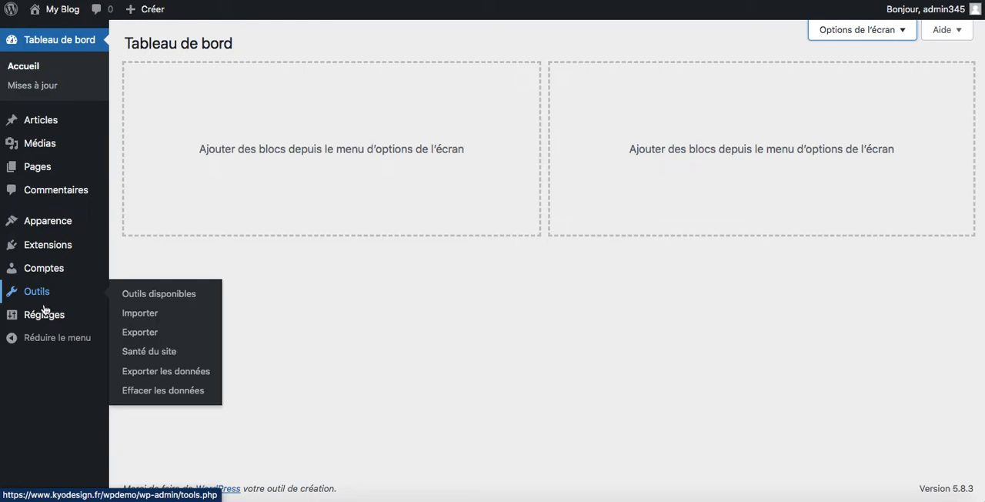
mouse_move(45, 316)
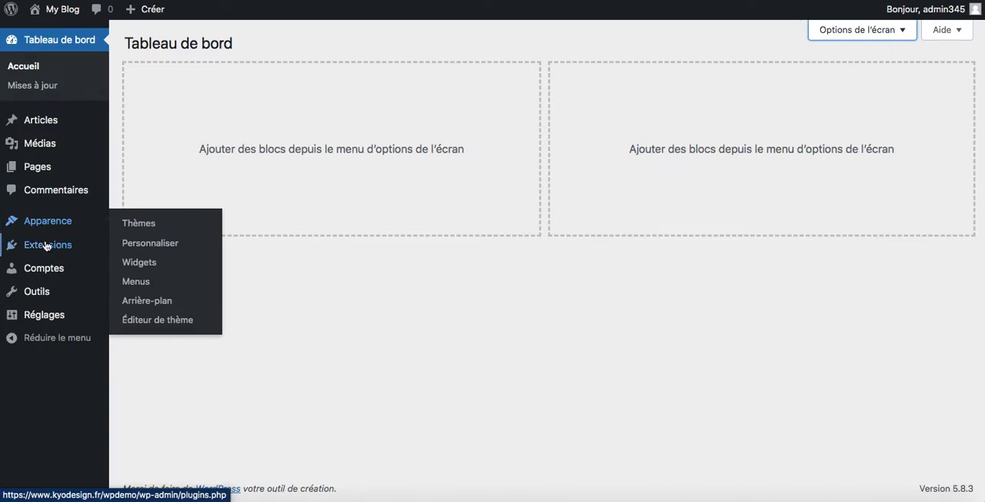
mouse_move(46, 246)
Step: Go to the page for adding new themes and search the theme directory for kadence
mouse_move(65, 221)
left_click(129, 223)
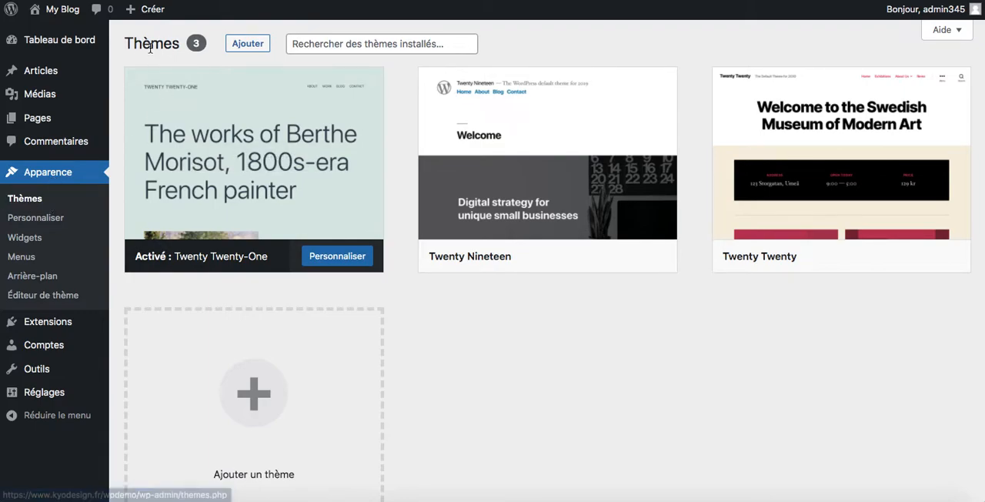
left_click(256, 49)
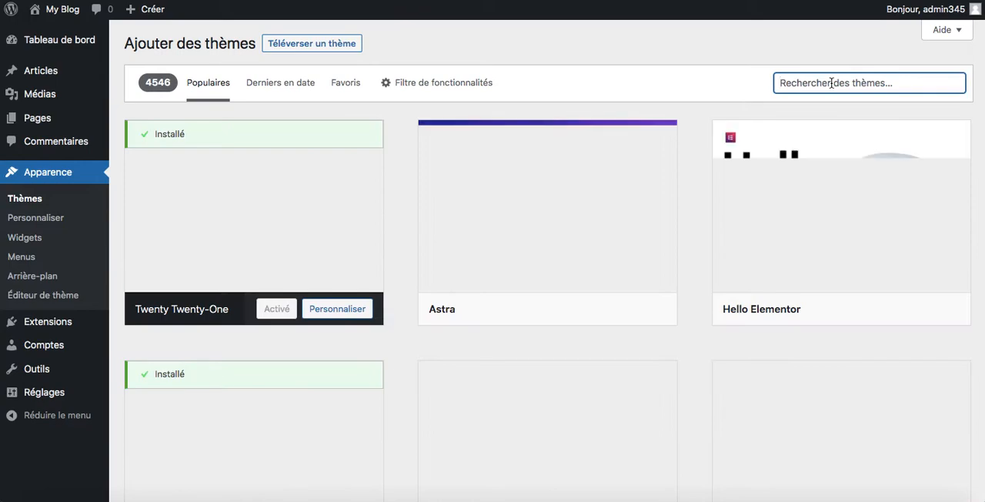
type("kadenc")
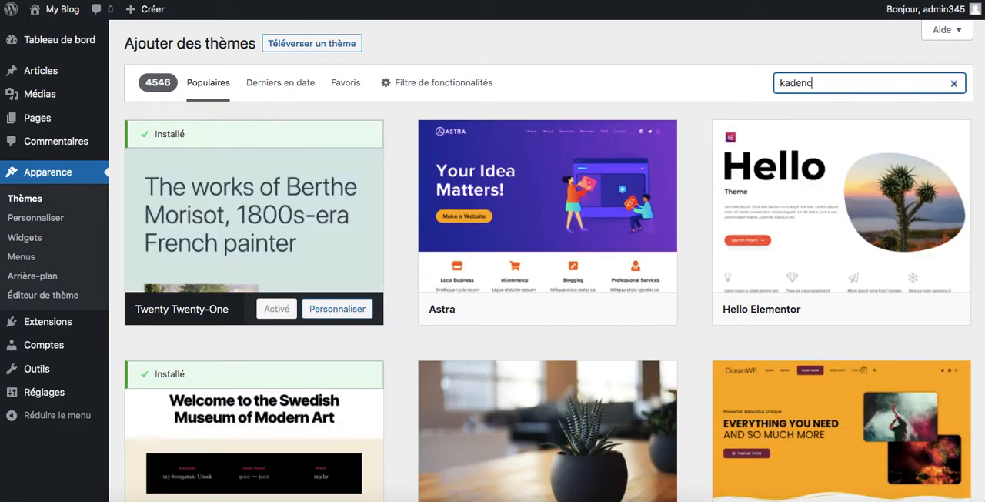
type("e")
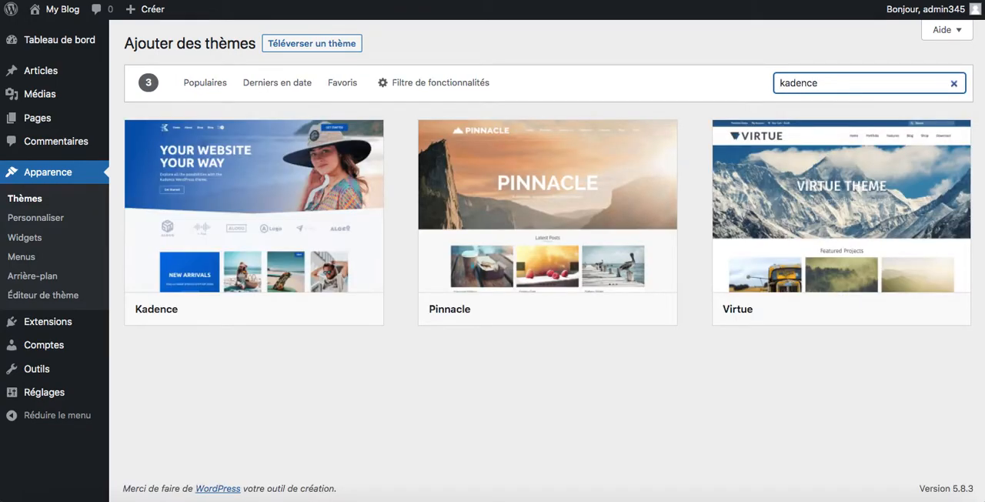
Step: Install the Kadence theme and activate it on the site
mouse_move(293, 193)
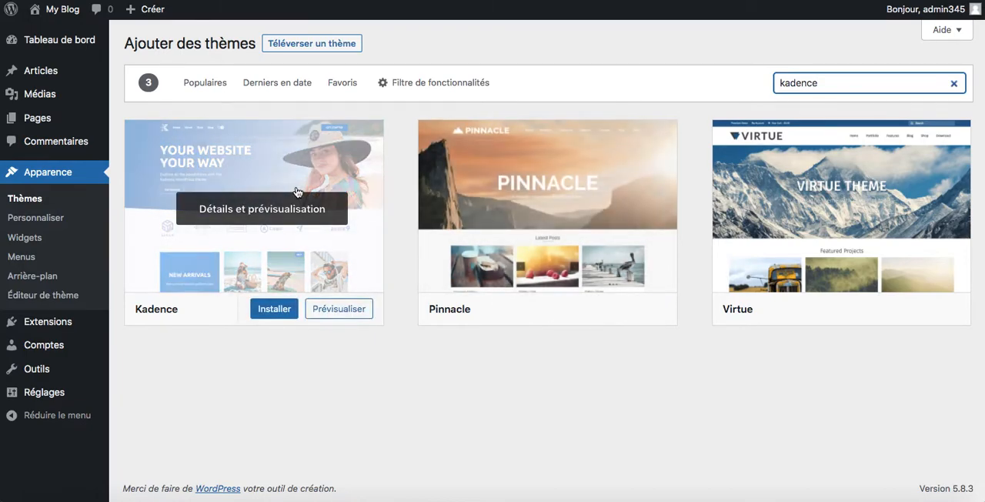
left_click(268, 310)
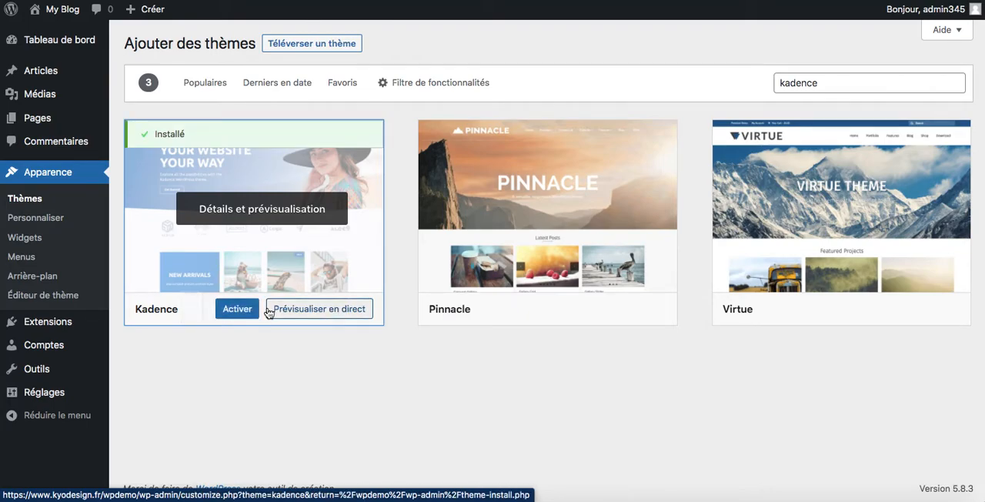
left_click(238, 310)
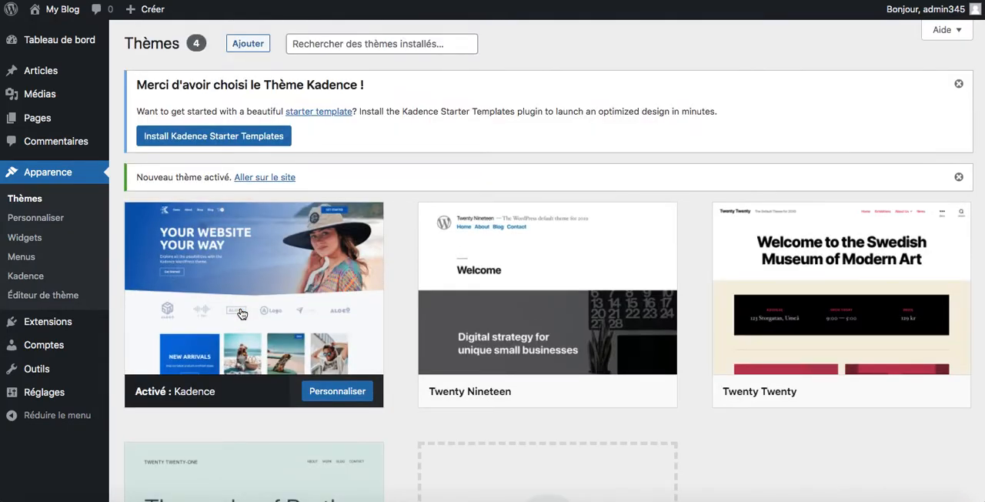
Step: Delete the unused Twenty Nineteen theme from the installed themes and confirm the deletion
scroll(519, 286, "down", 3)
scroll(521, 286, "up", 2)
scroll(496, 291, "down", 2)
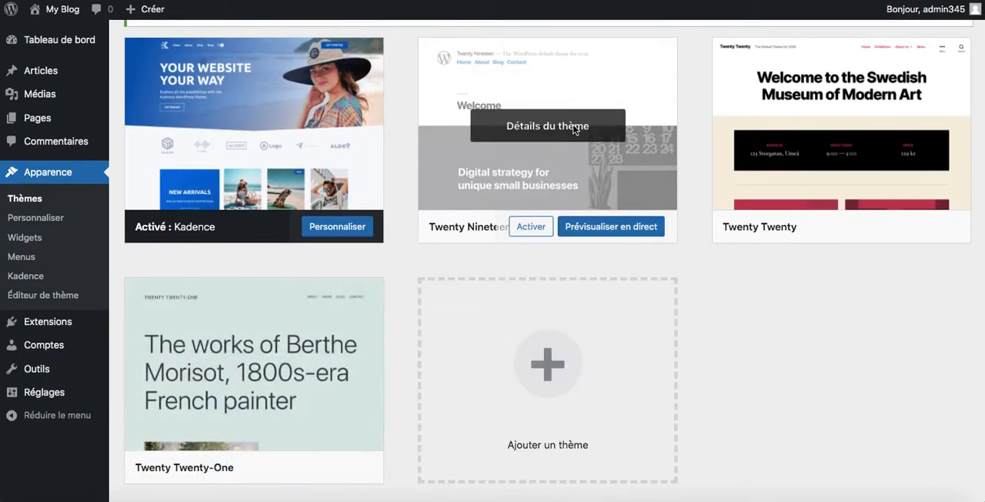
scroll(580, 259, "down", 2)
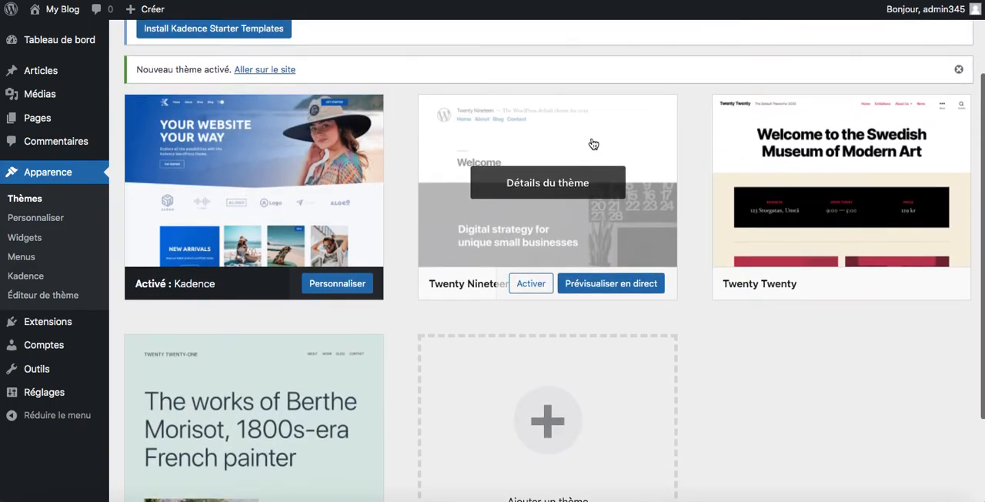
left_click(572, 153)
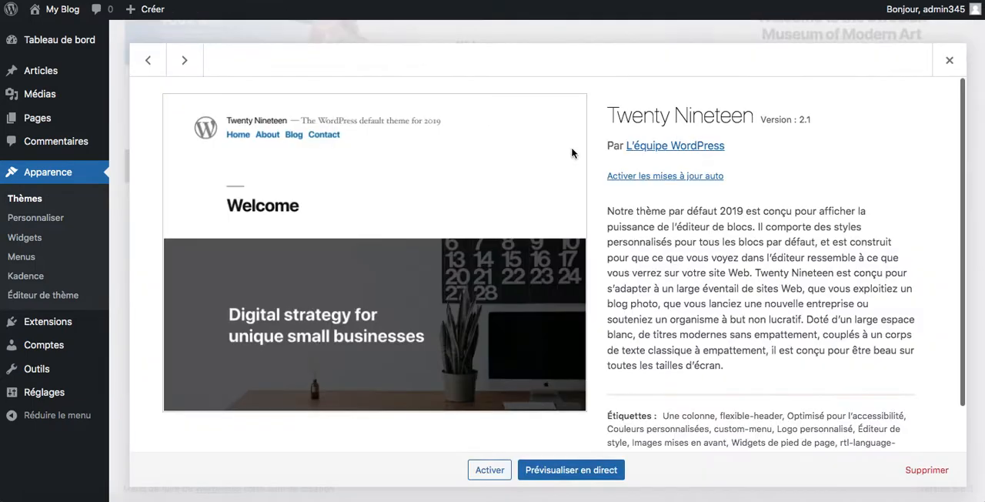
left_click(923, 469)
left_click(610, 86)
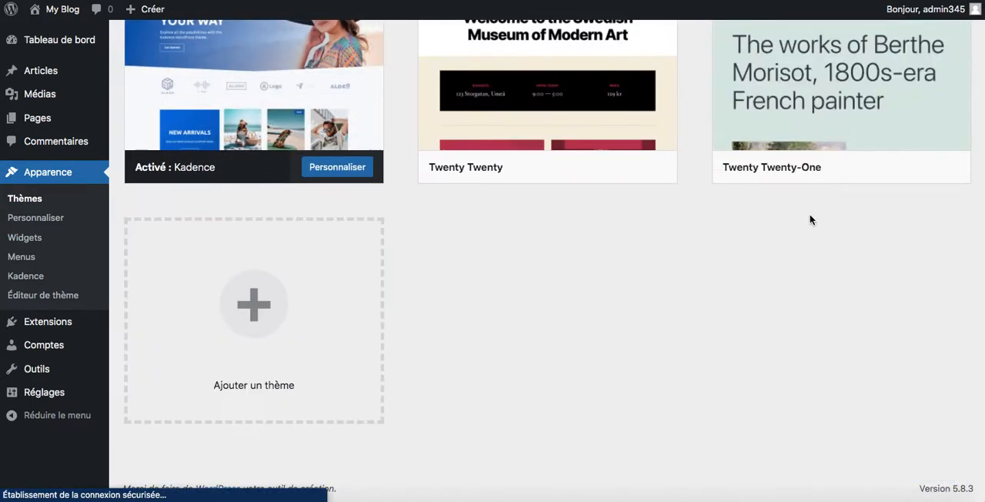
Step: Delete the Twenty Twenty-One and Twenty Twenty themes, confirming each deletion
left_click(811, 113)
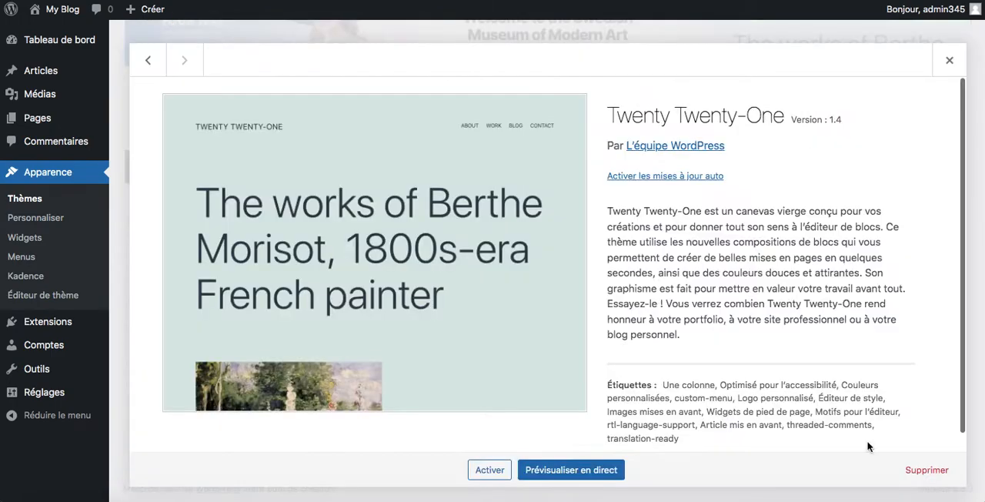
left_click(926, 477)
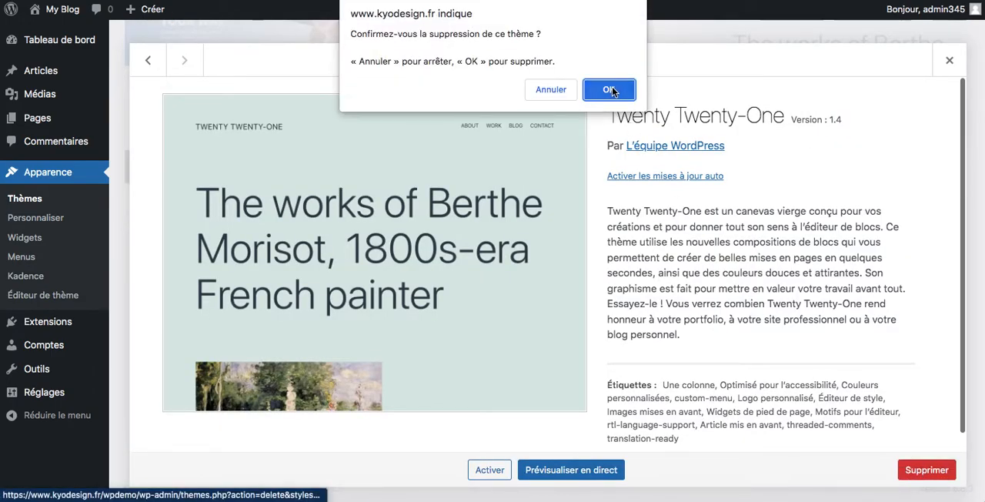
left_click(611, 90)
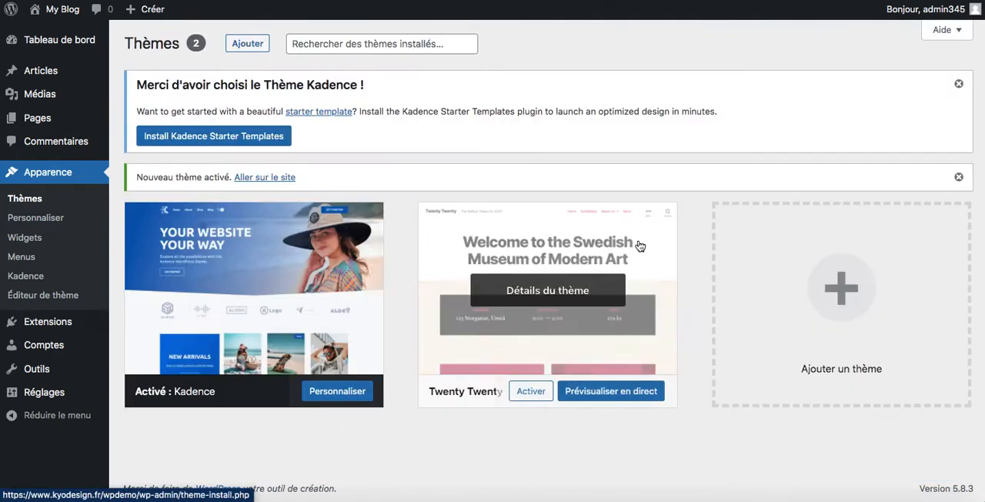
left_click(539, 313)
left_click(926, 471)
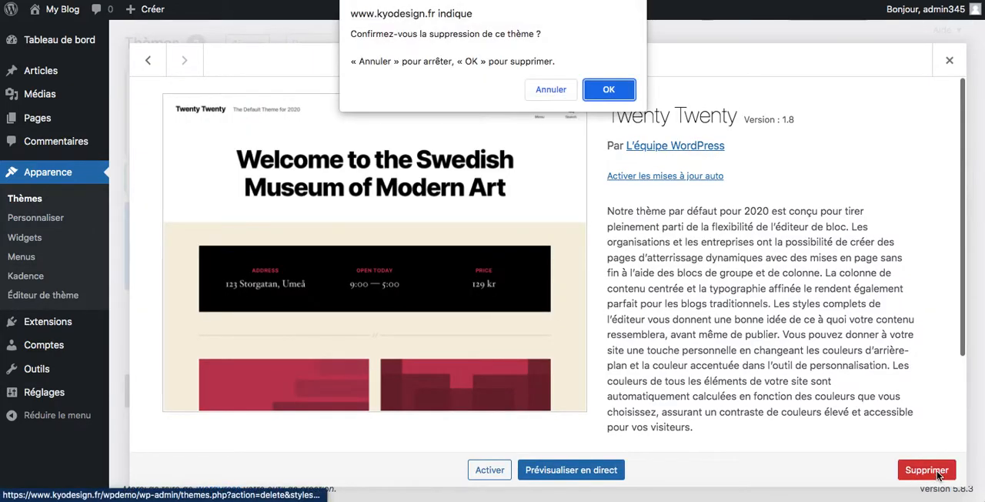
left_click(604, 87)
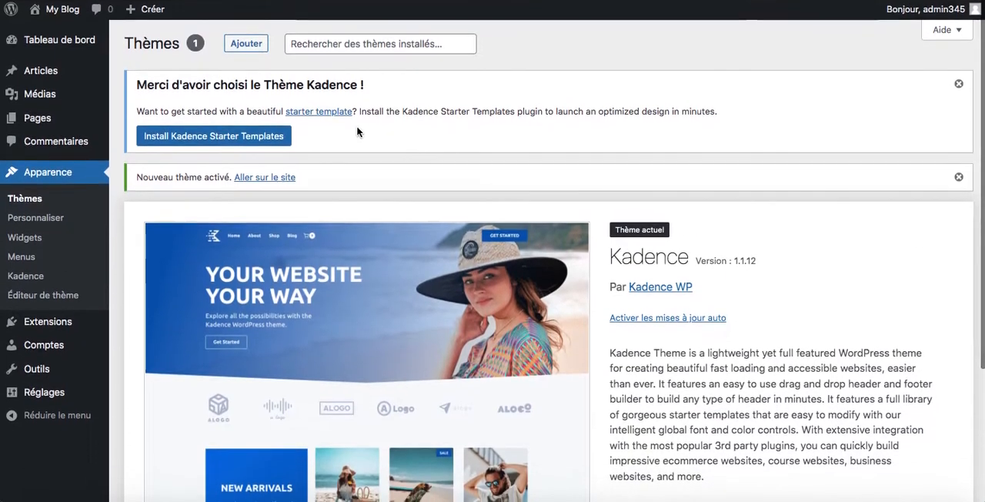
Step: Install the Kadence Starter Templates plugin and browse its gallery of Gutenberg templates
left_click(204, 139)
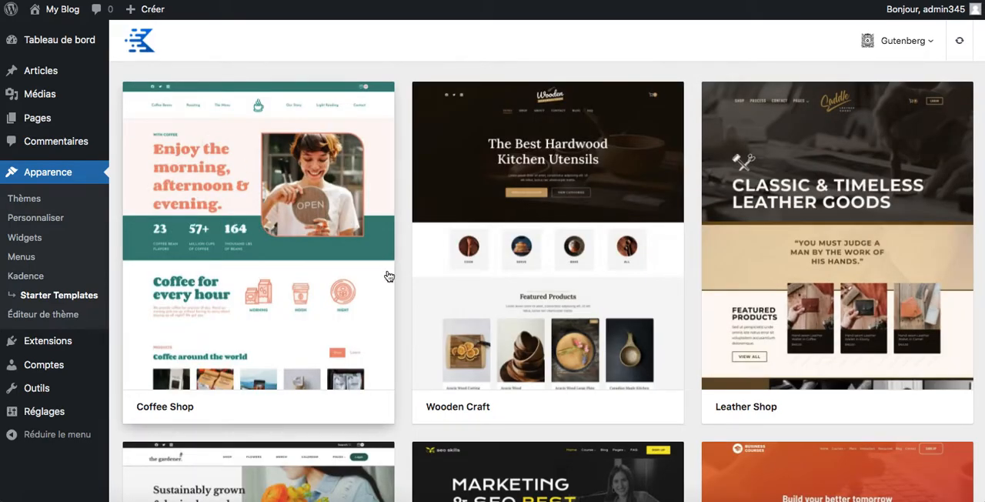
scroll(632, 258, "down", 4)
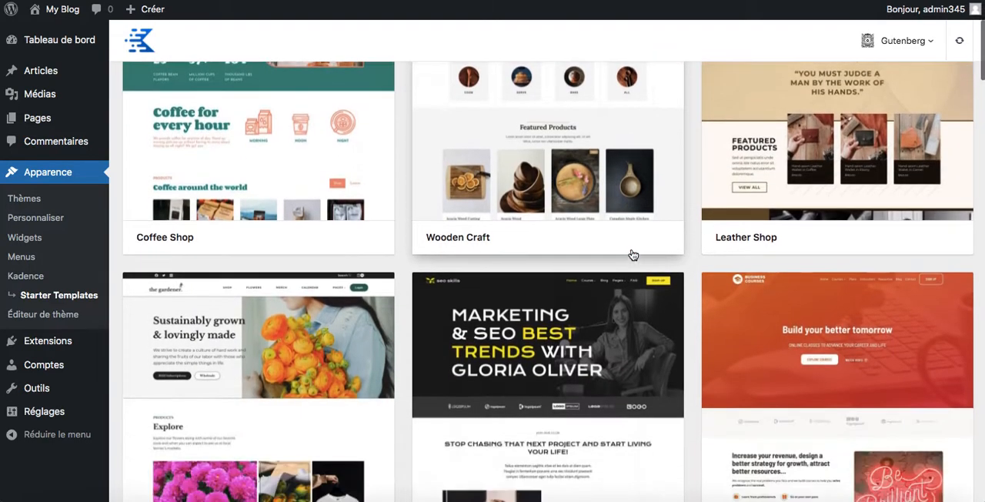
scroll(632, 255, "down", 4)
scroll(632, 255, "up", 5)
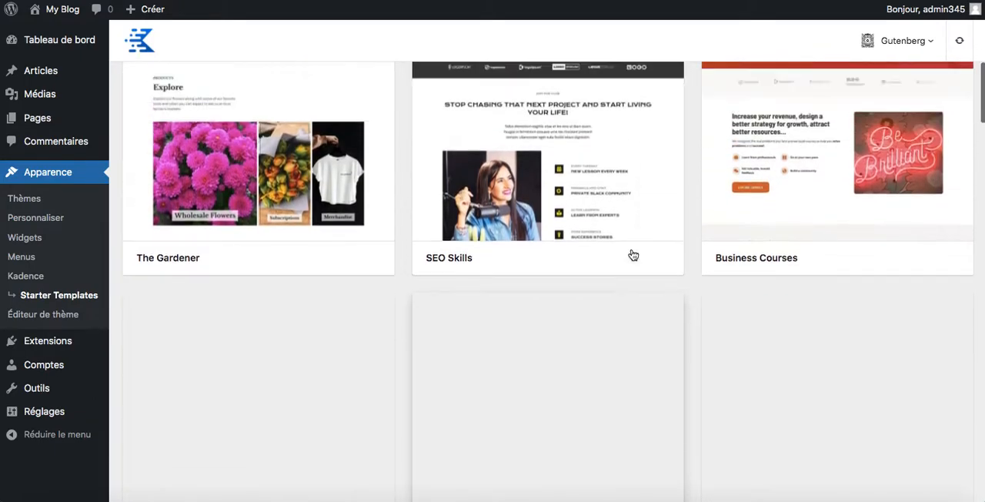
scroll(633, 255, "up", 3)
scroll(633, 254, "down", 3)
scroll(632, 255, "down", 5)
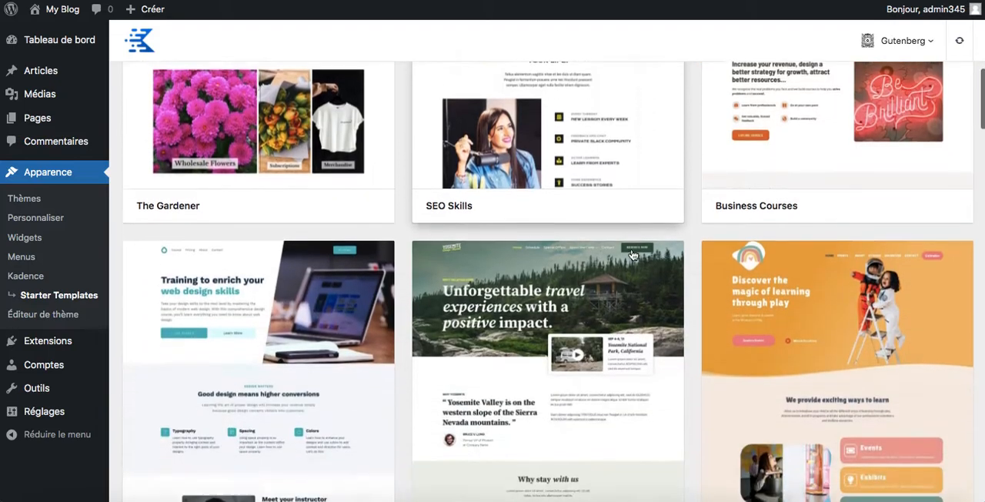
scroll(633, 254, "down", 6)
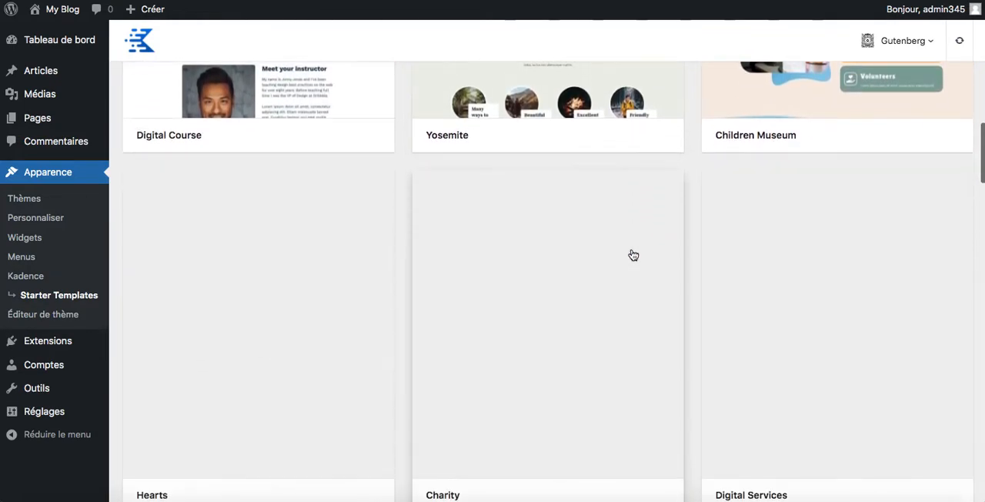
scroll(633, 254, "up", 1)
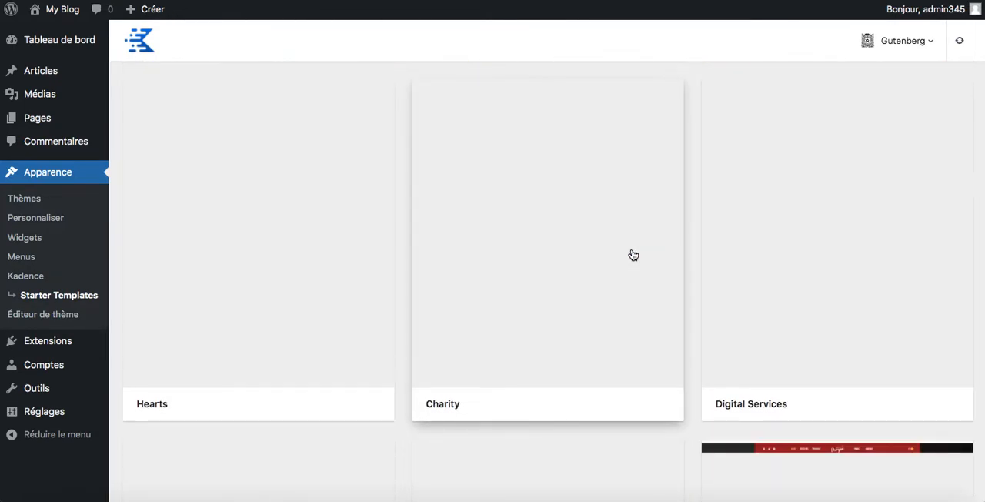
scroll(632, 254, "down", 6)
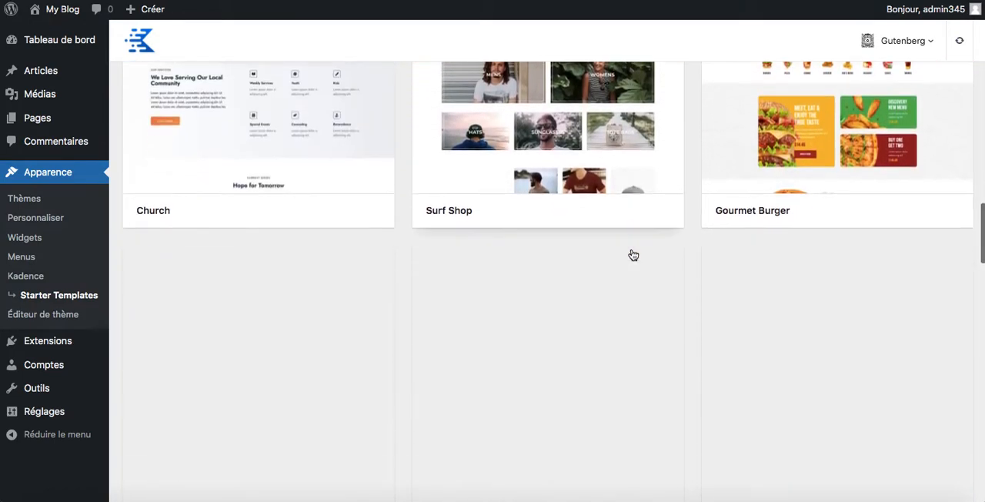
scroll(633, 255, "up", 13)
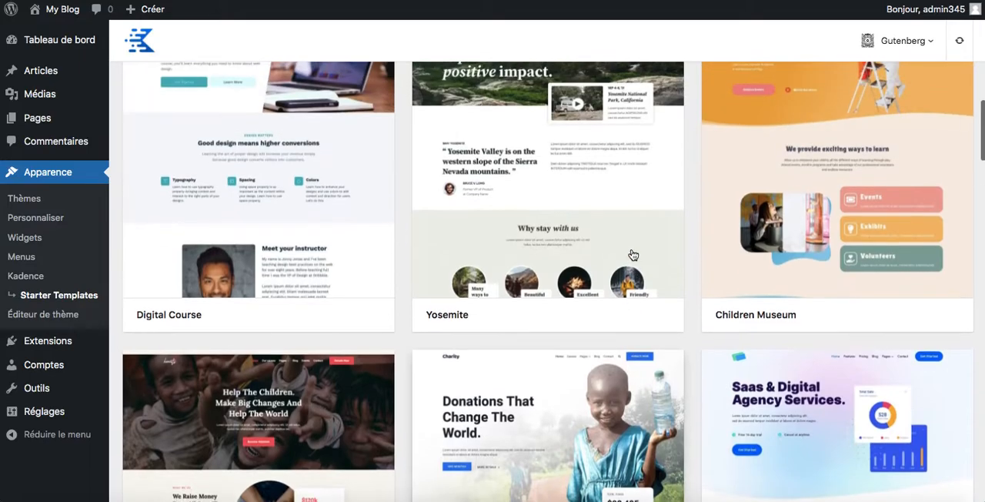
scroll(632, 255, "up", 3)
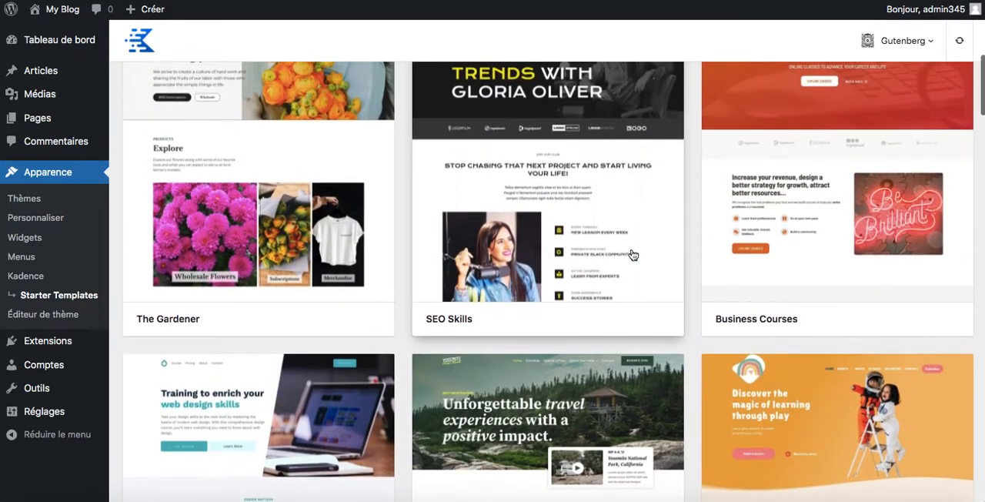
scroll(580, 363, "down", 10)
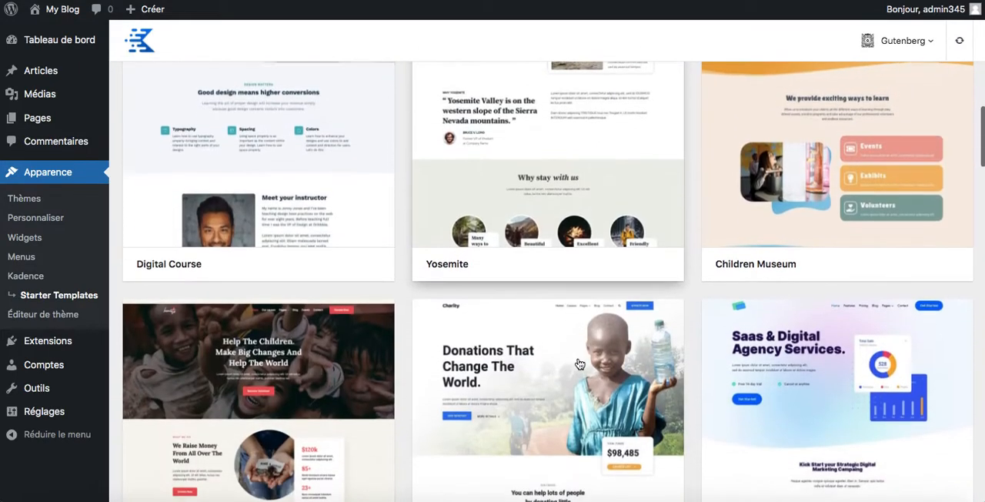
scroll(580, 363, "down", 2)
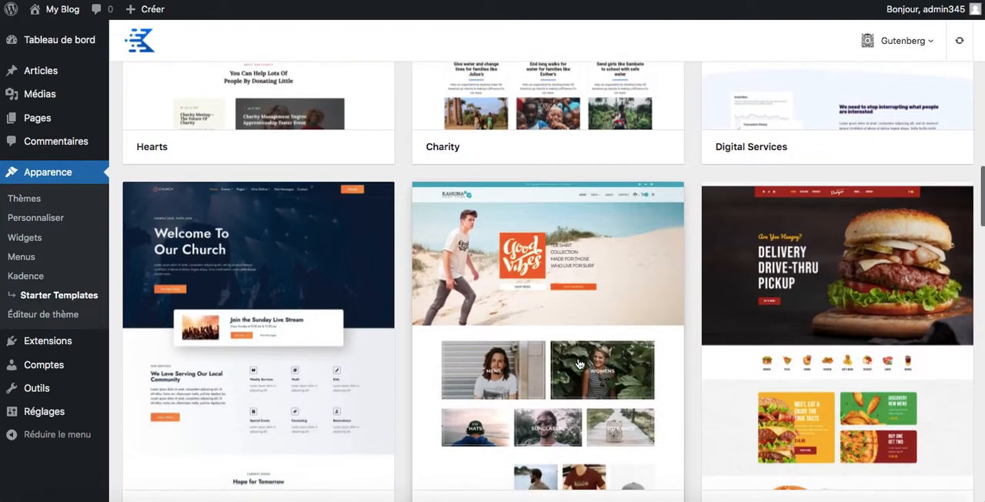
scroll(579, 363, "down", 1)
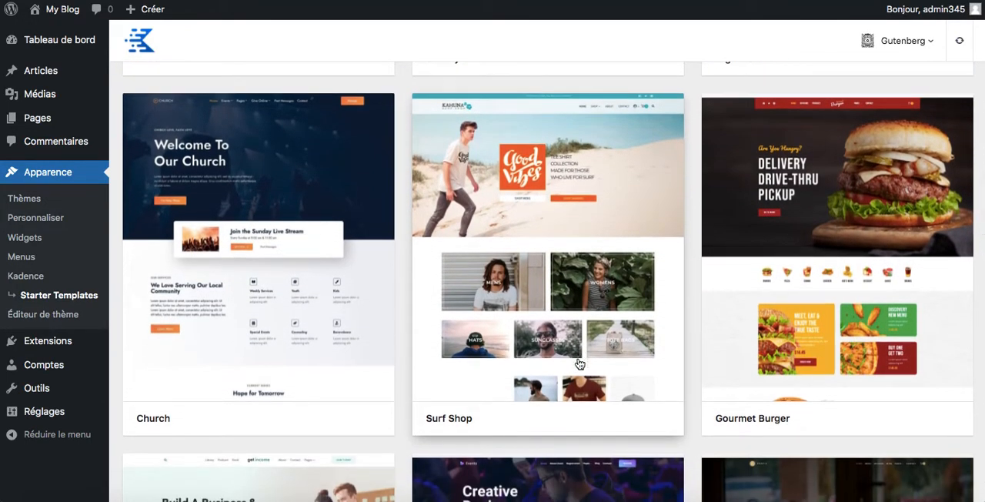
Step: Open the preview of the Gourmet Burger template and look through its home page sections
left_click(847, 259)
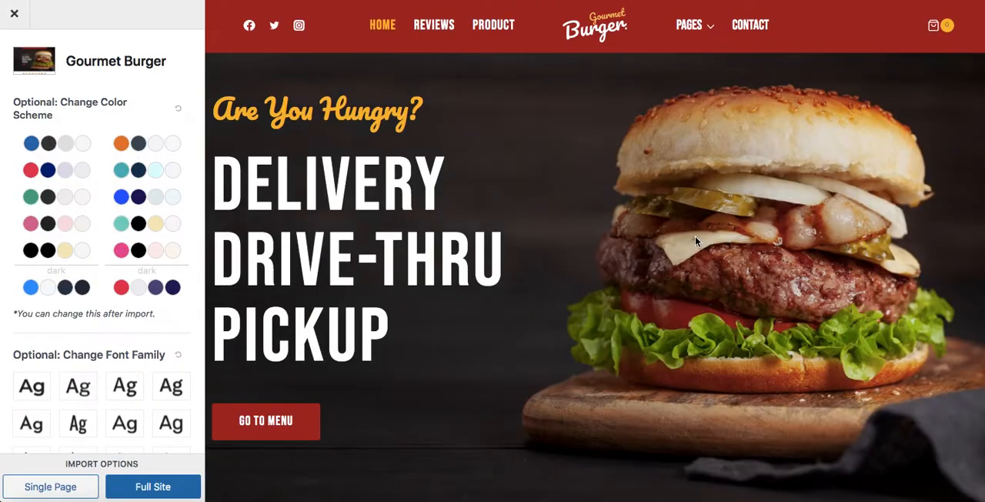
scroll(644, 291, "down", 3)
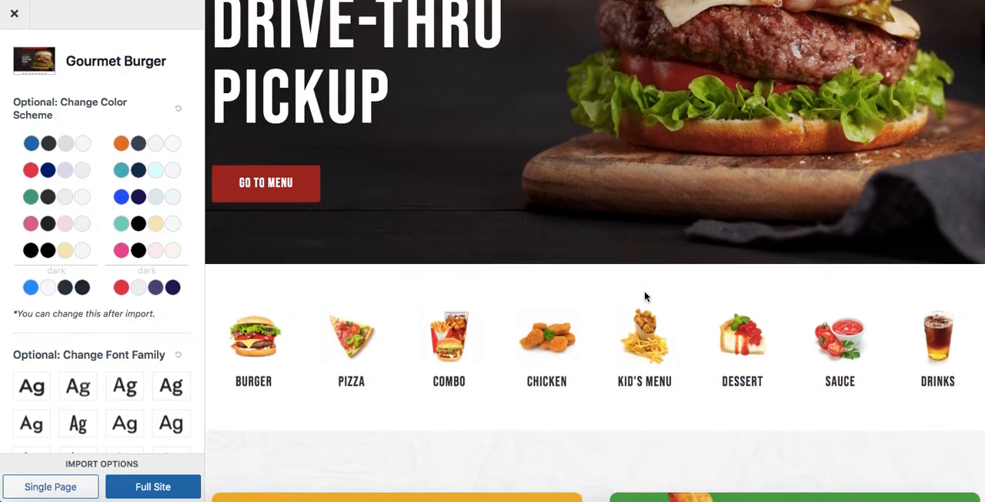
scroll(644, 290, "down", 8)
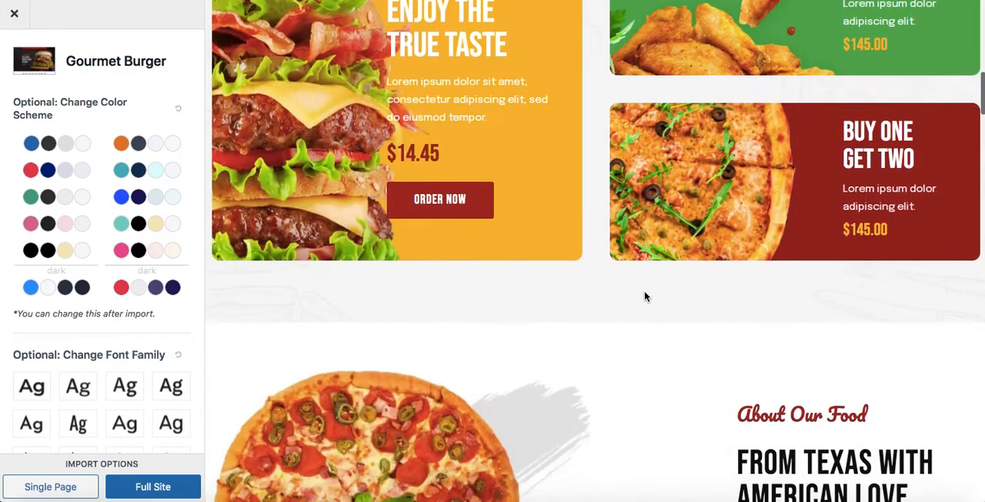
scroll(645, 291, "down", 8)
scroll(644, 291, "down", 9)
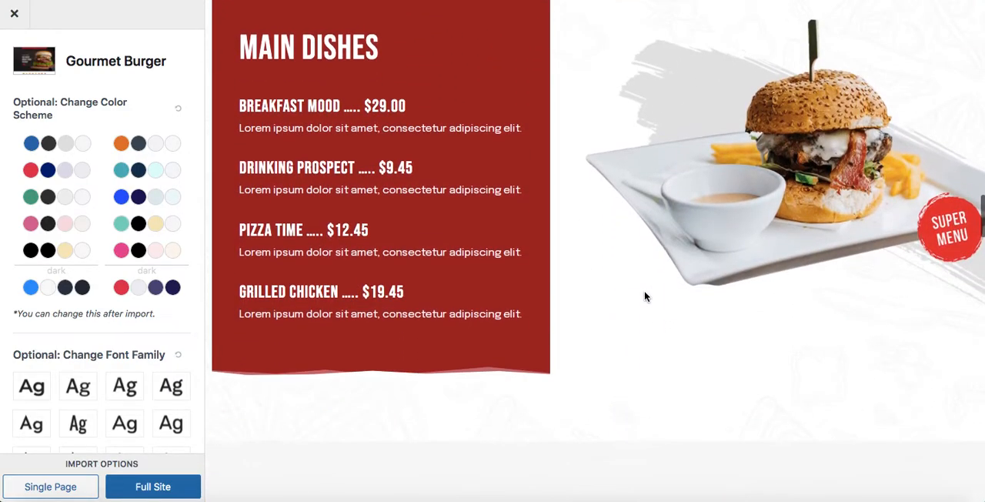
scroll(645, 296, "down", 5)
scroll(645, 296, "up", 6)
scroll(645, 296, "down", 1)
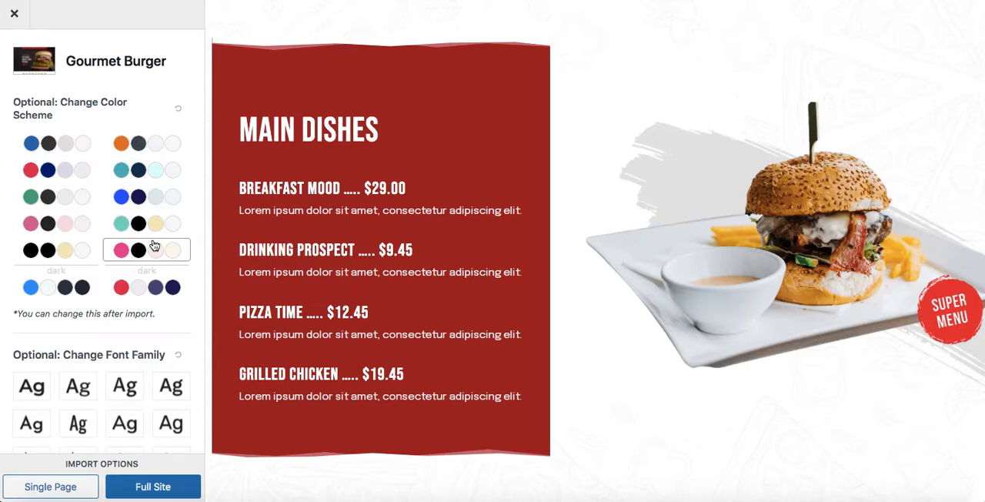
Step: Try the blue dark color scheme on the Gourmet Burger preview, inspect the page sections, and reset the colors
left_click(64, 286)
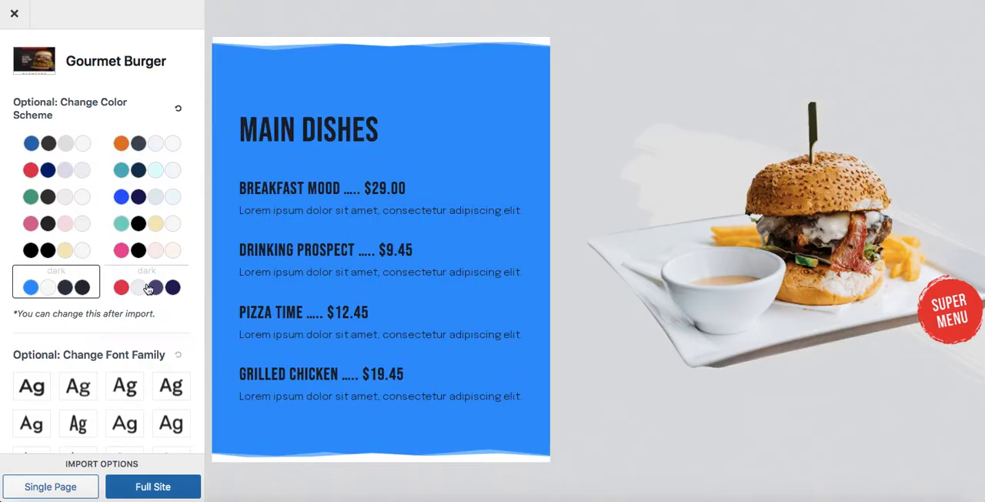
scroll(412, 322, "up", 7)
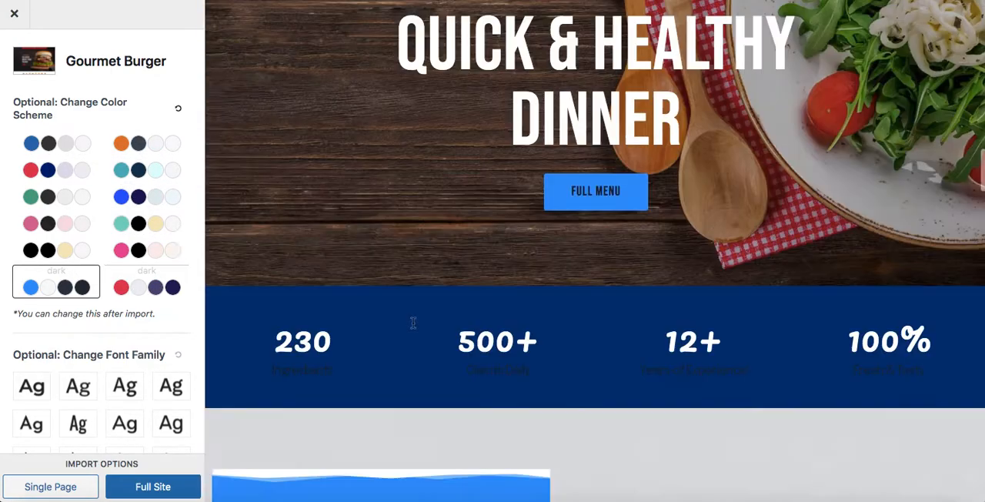
scroll(412, 323, "down", 10)
scroll(413, 327, "down", 6)
scroll(412, 327, "up", 3)
scroll(413, 327, "down", 1)
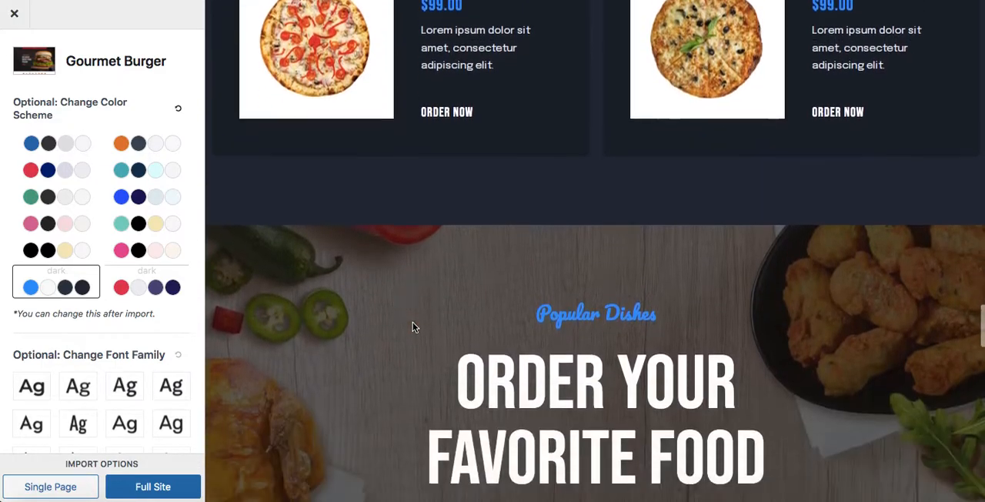
scroll(413, 327, "down", 2)
scroll(413, 327, "up", 4)
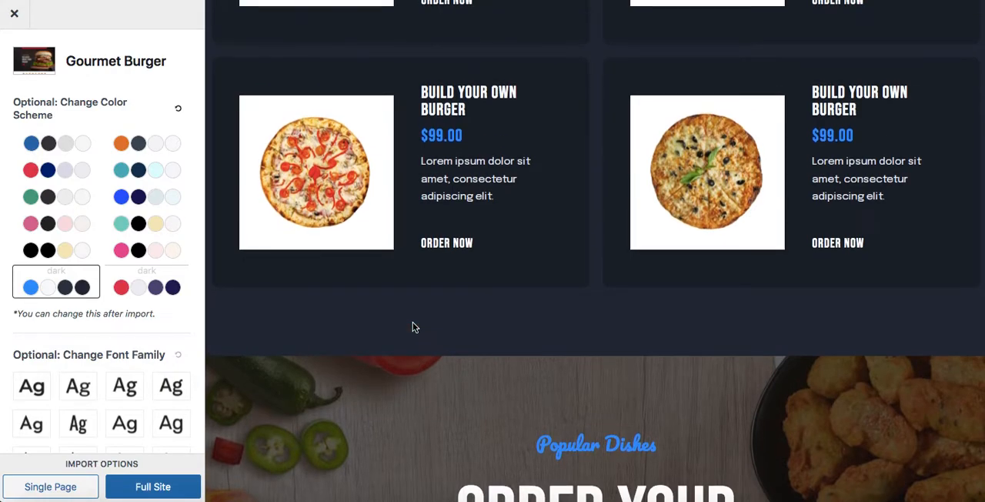
scroll(412, 327, "up", 6)
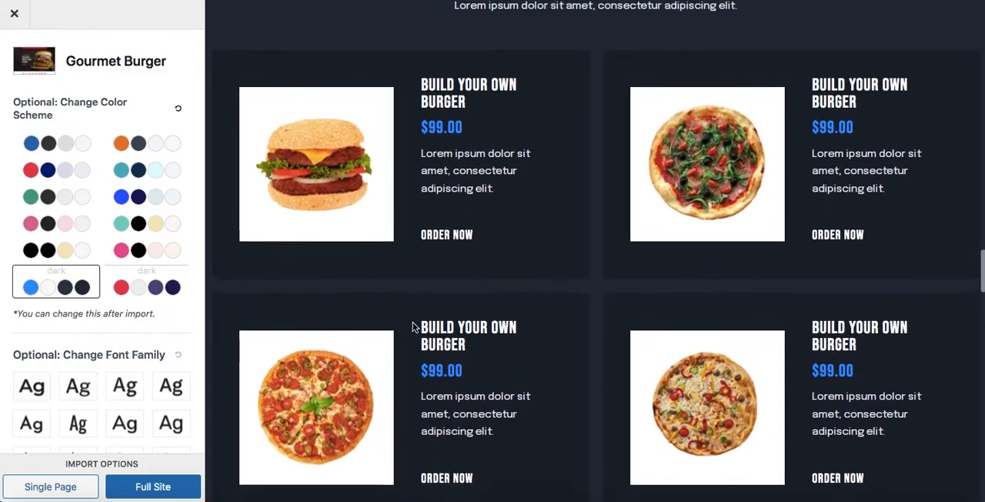
left_click(178, 112)
Step: Try the pink, teal and blue light color schemes on the Gourmet Burger preview and restore the default colors
scroll(501, 286, "down", 10)
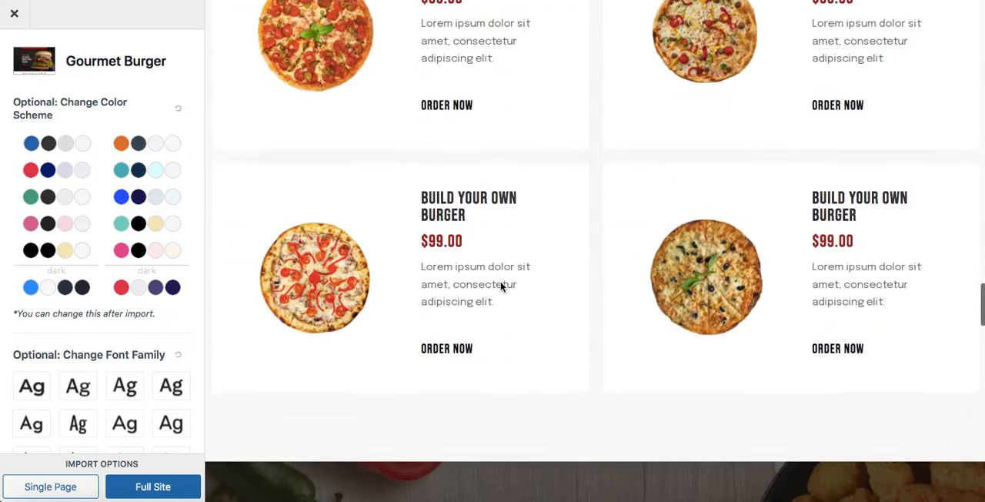
scroll(500, 285, "down", 15)
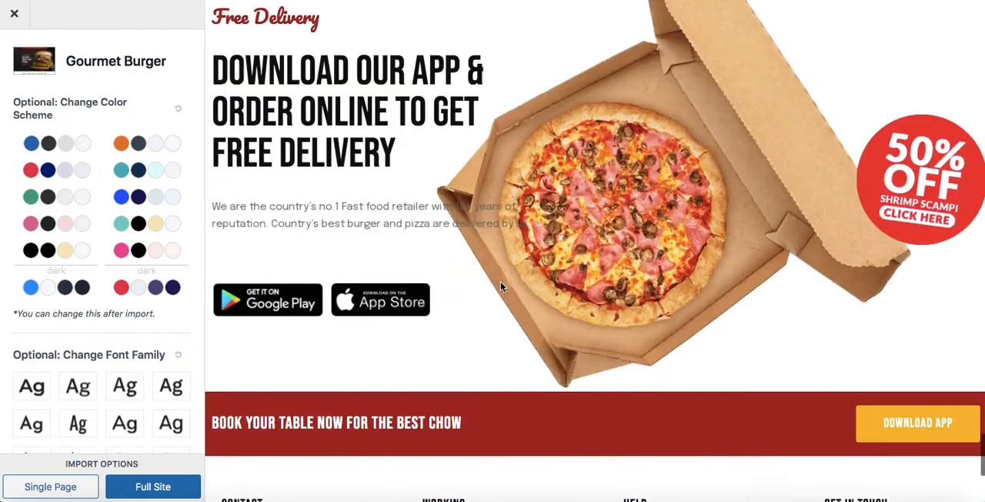
scroll(501, 281, "up", 15)
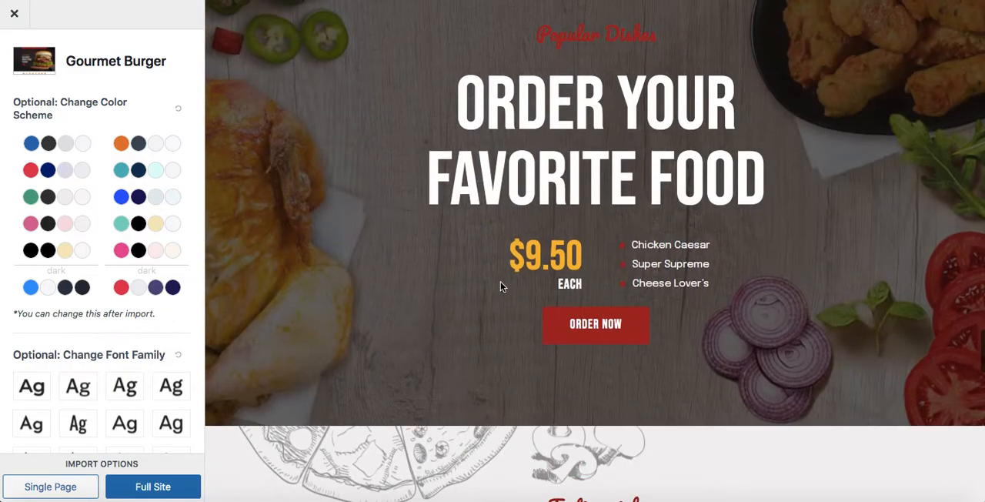
scroll(500, 286, "down", 3)
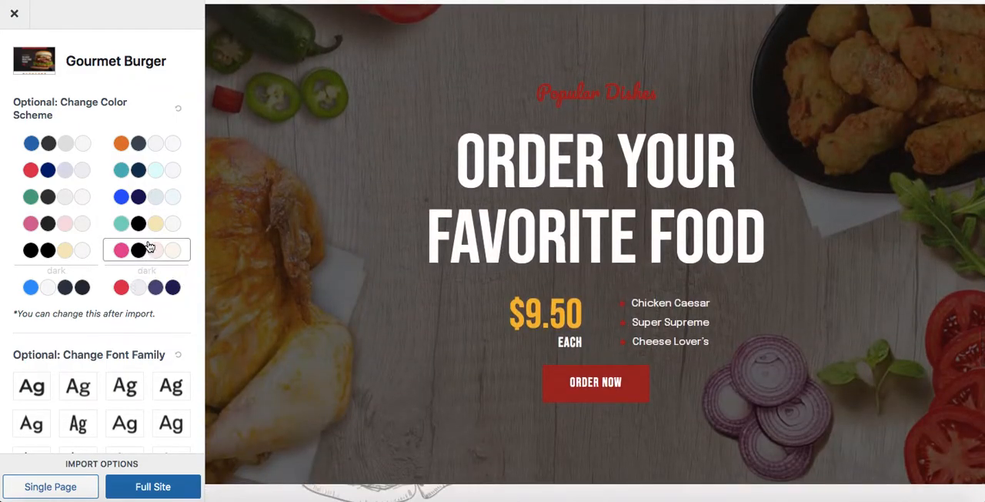
left_click(149, 247)
left_click(147, 224)
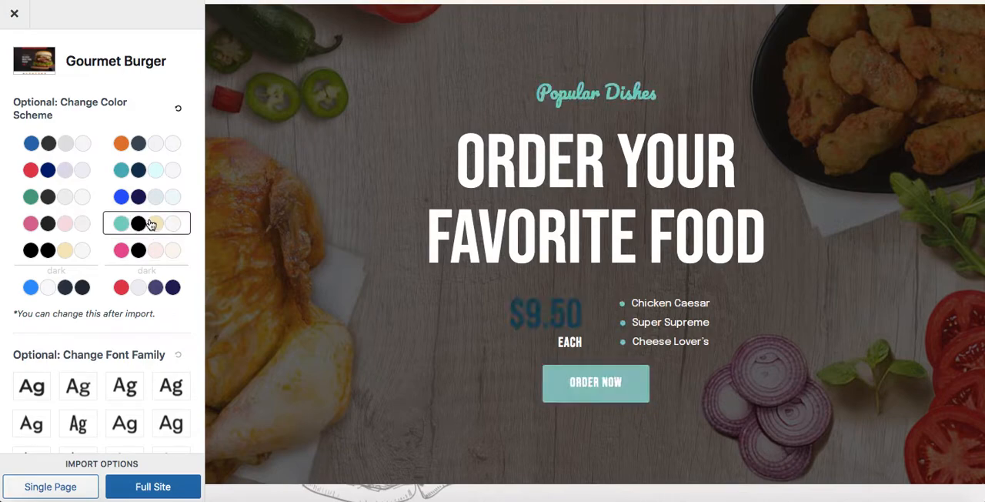
left_click(151, 200)
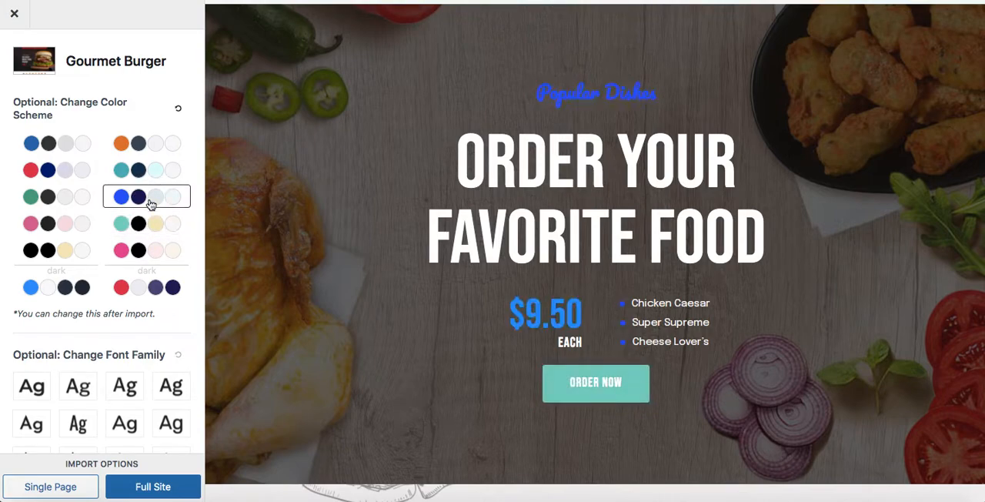
left_click(178, 112)
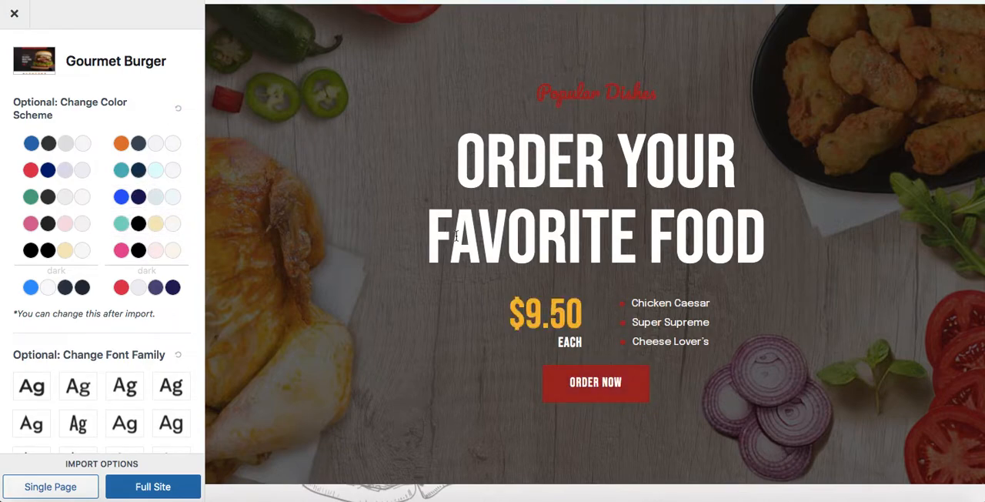
Step: Try three alternative font families from the first row on the Gourmet Burger preview and restore the default fonts
scroll(456, 236, "down", 20)
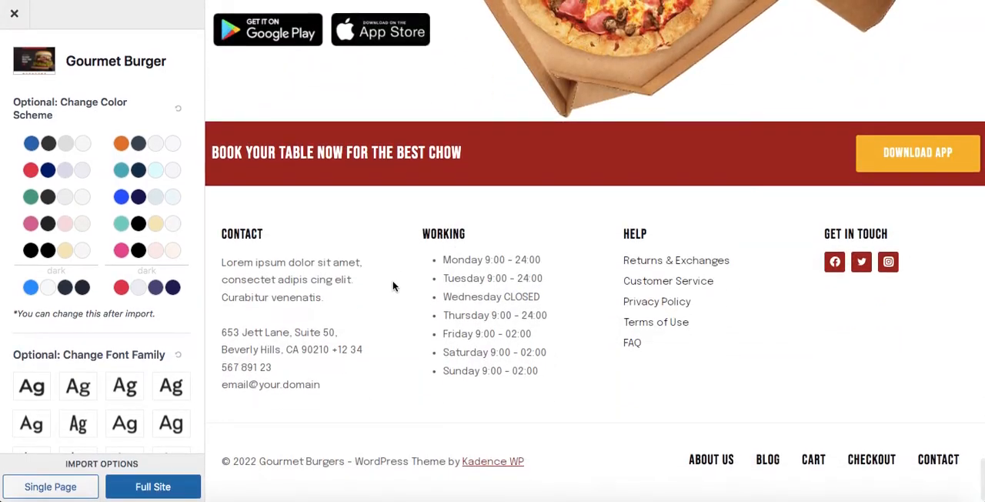
scroll(392, 287, "up", 20)
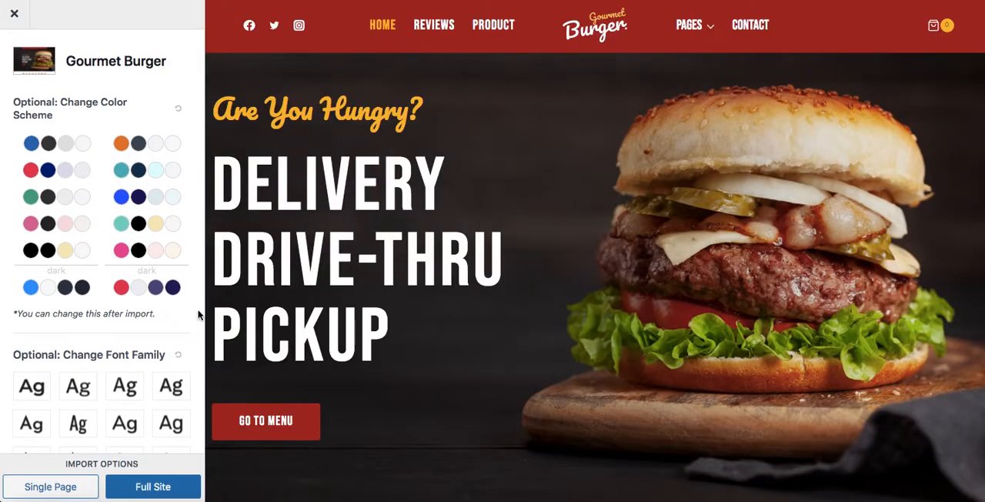
left_click(74, 391)
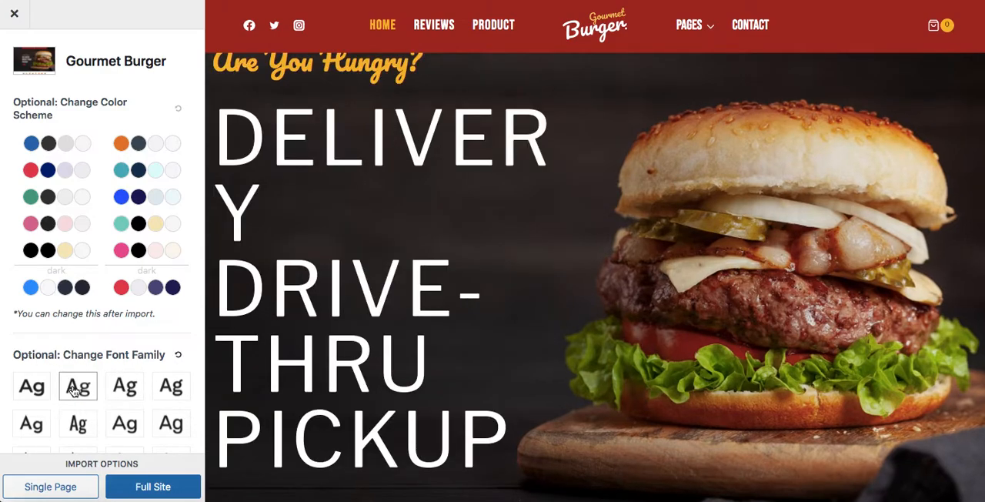
left_click(125, 387)
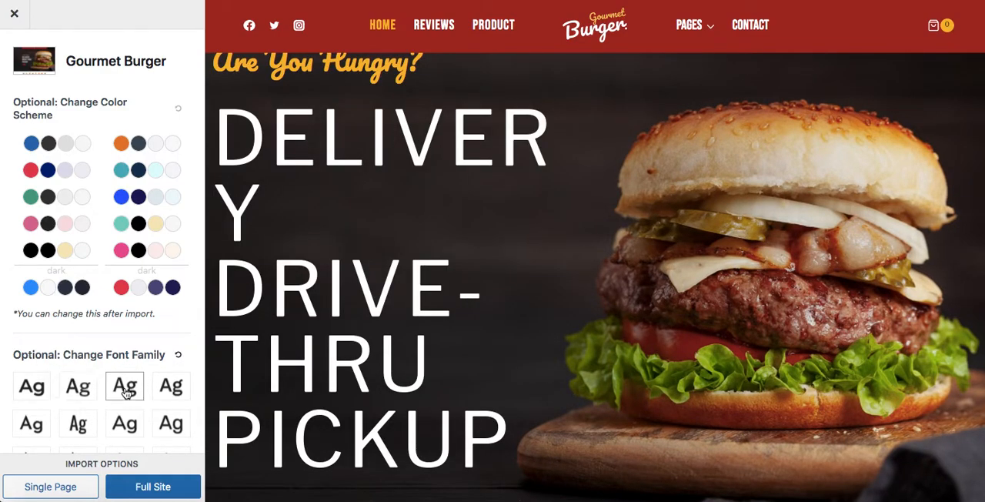
left_click(158, 391)
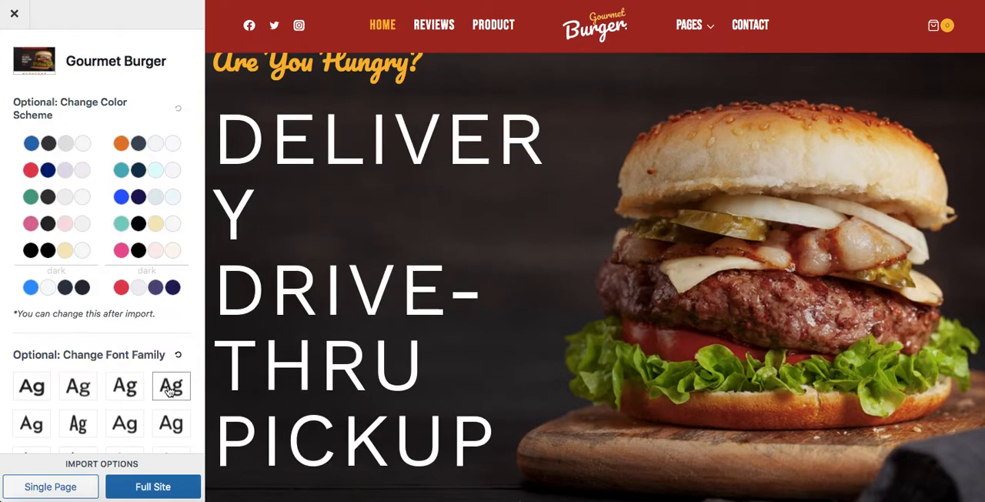
left_click(178, 356)
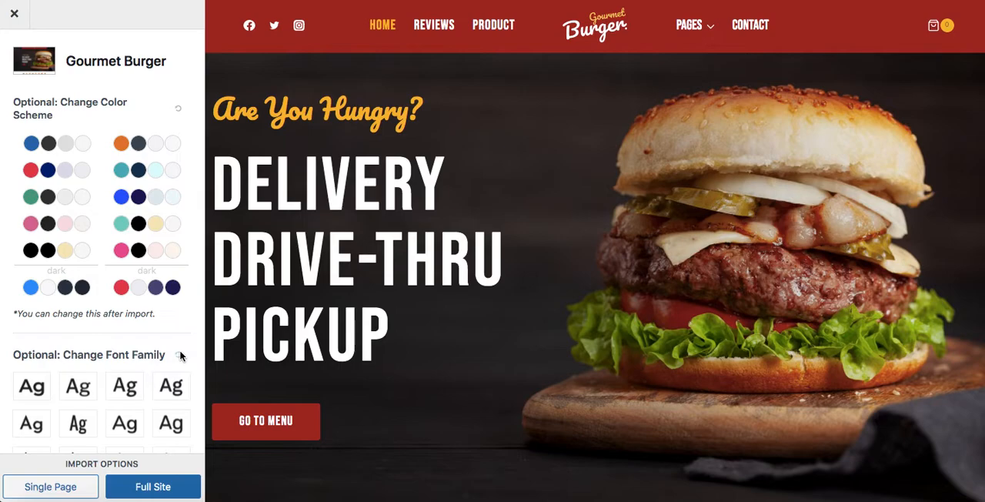
Step: Check the plugins required by the Gourmet Burger template and the beginning of its home page
scroll(180, 356, "down", 5)
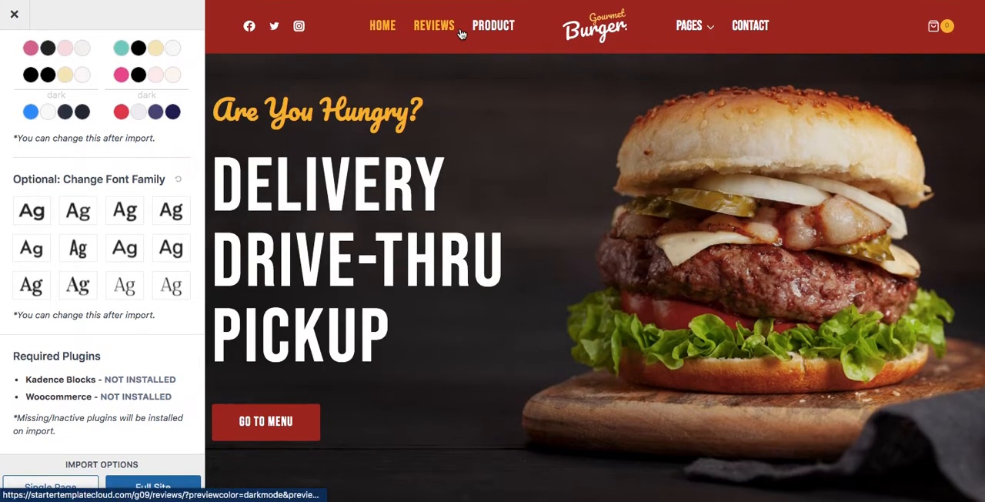
scroll(467, 164, "down", 6)
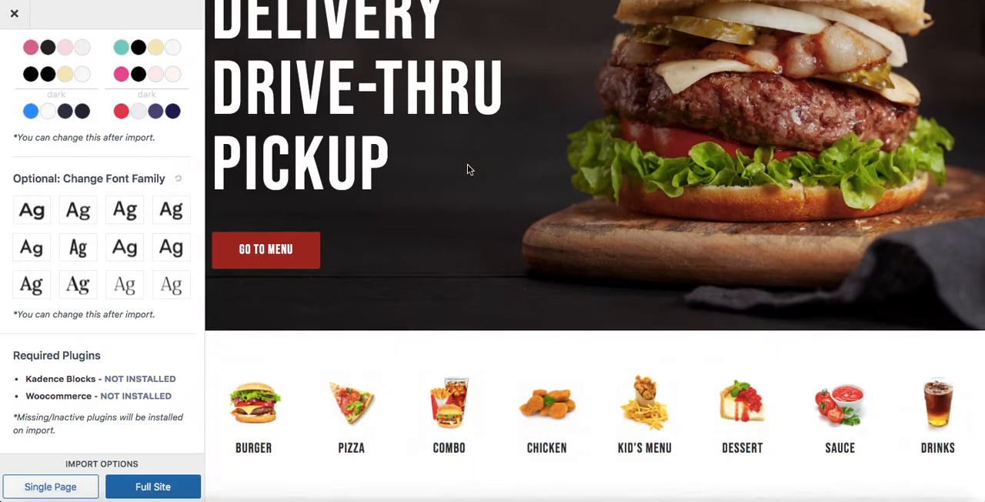
scroll(468, 163, "up", 6)
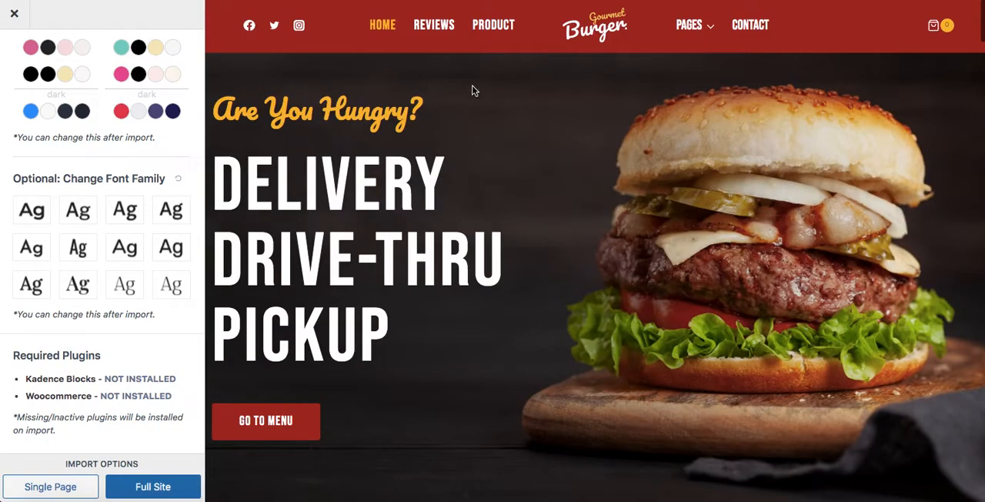
Step: View the template's Product page and examine the Summer Pizza product layout down to the footer
left_click(491, 27)
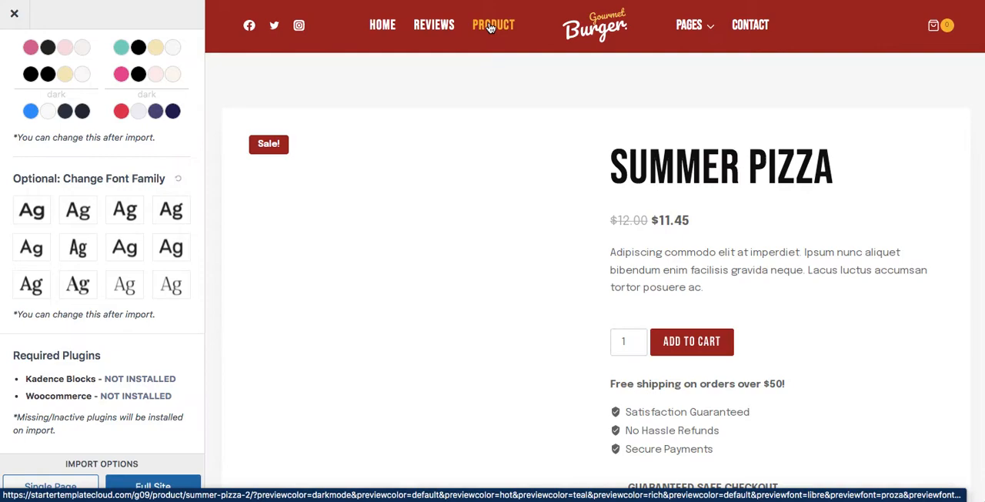
scroll(528, 317, "down", 5)
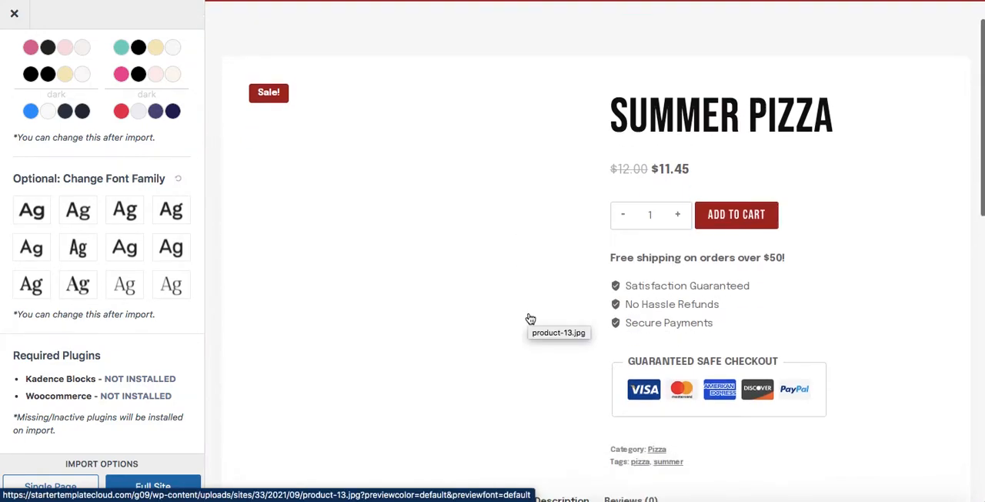
scroll(528, 317, "up", 6)
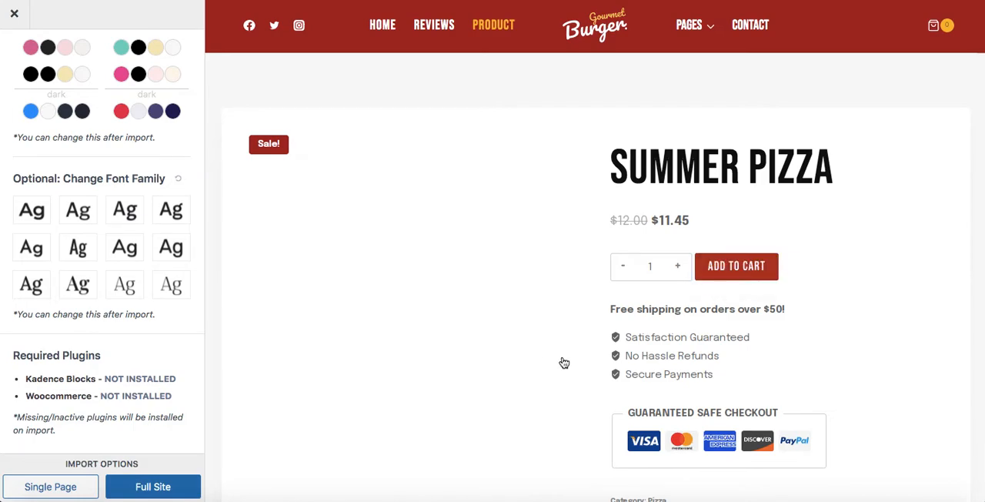
scroll(524, 362, "down", 5)
scroll(524, 362, "up", 5)
scroll(524, 362, "down", 10)
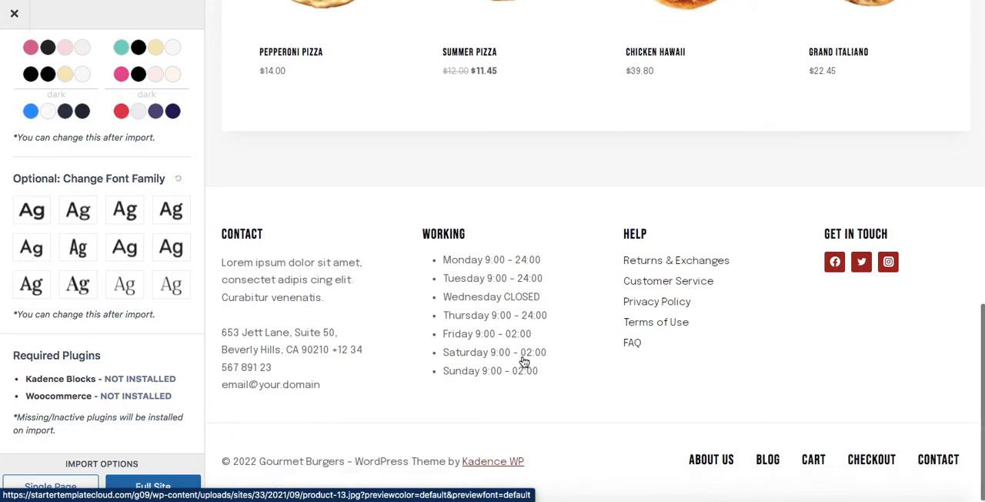
scroll(524, 361, "up", 12)
scroll(524, 362, "down", 10)
scroll(525, 362, "up", 6)
scroll(524, 362, "up", 3)
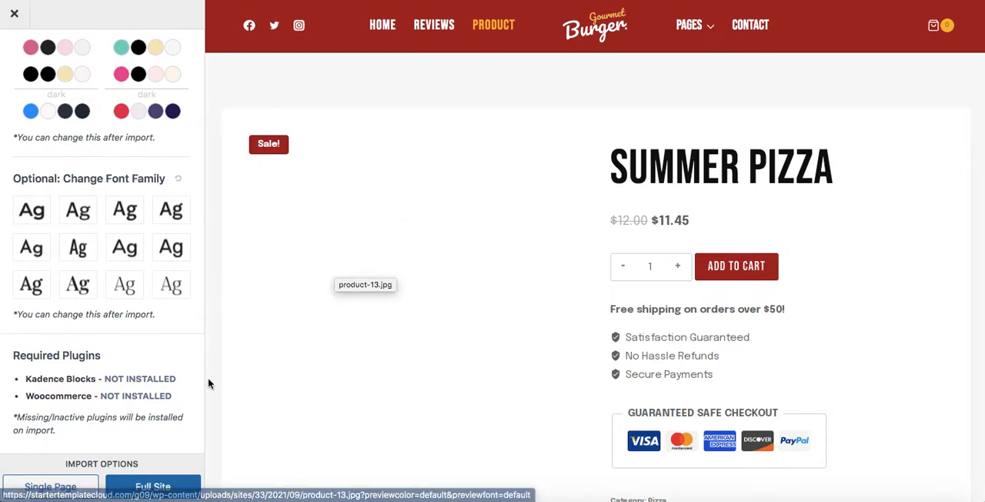
scroll(210, 413, "down", 3)
Step: Start importing the Gourmet Burger template as a full site without subscribing, and expand the advanced import settings
left_click(163, 490)
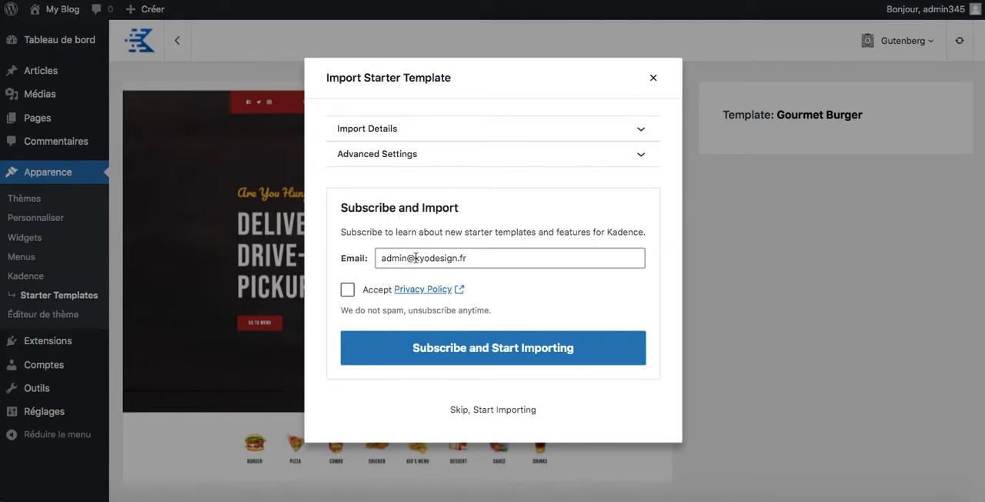
left_click(489, 411)
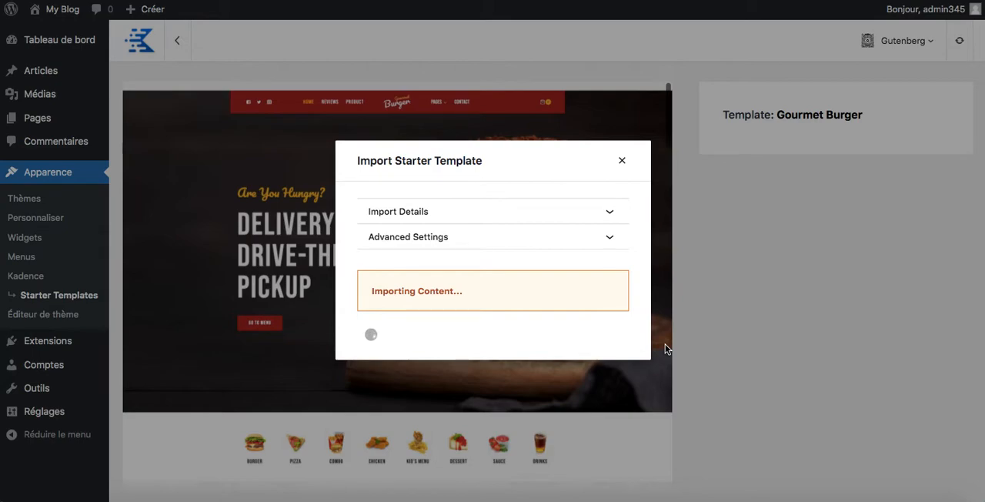
left_click(623, 163)
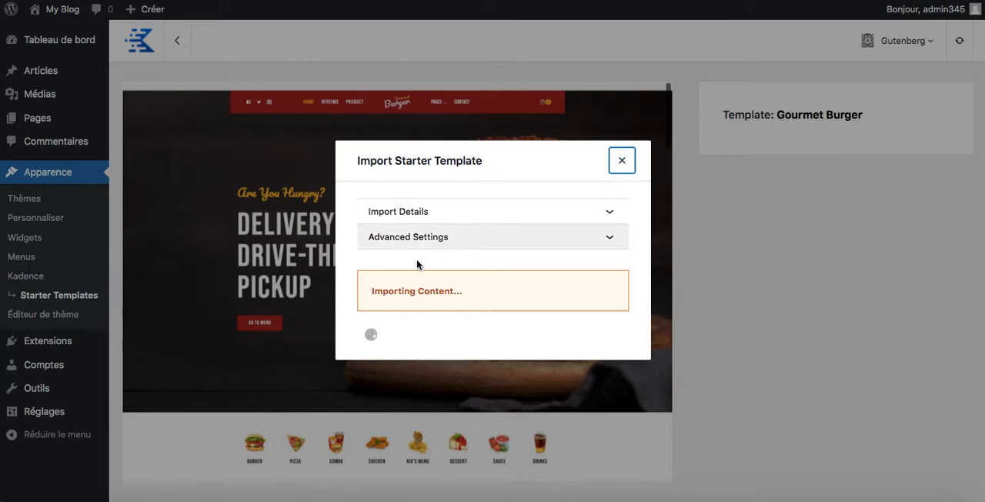
left_click(476, 247)
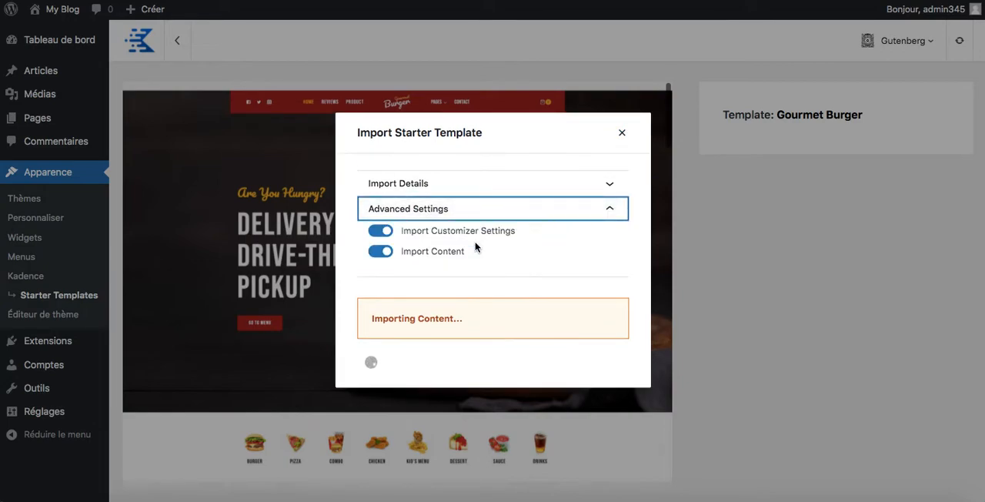
Step: Collapse the advanced import settings, let the Gourmet Burger import finish, and open the imported site
left_click(609, 210)
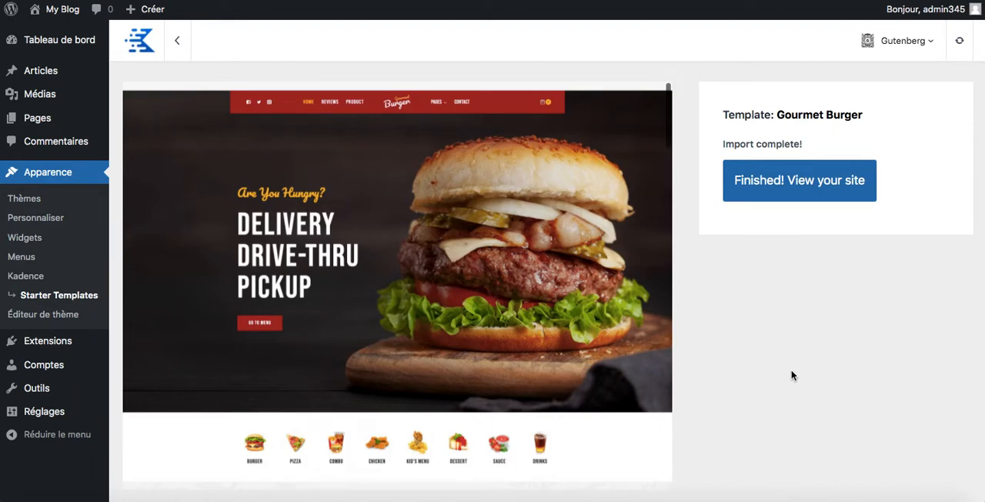
scroll(578, 361, "down", 15)
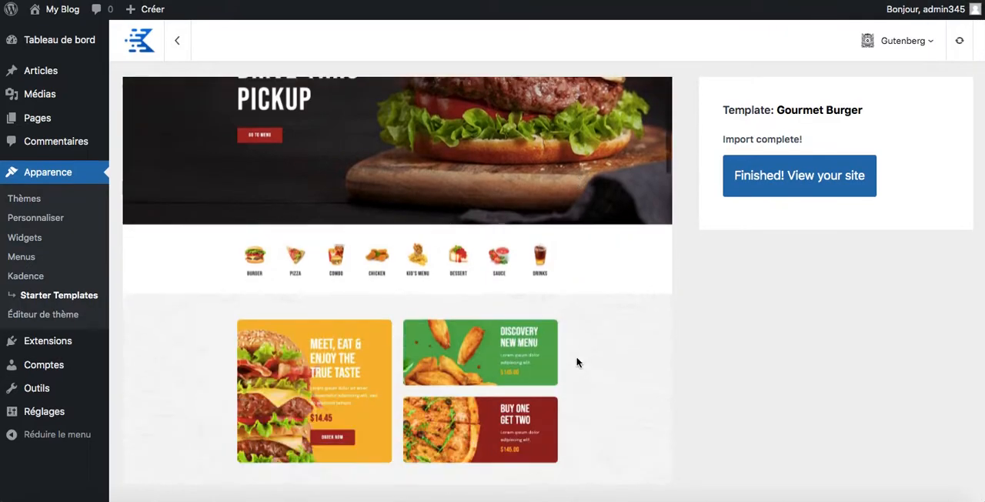
scroll(577, 361, "down", 10)
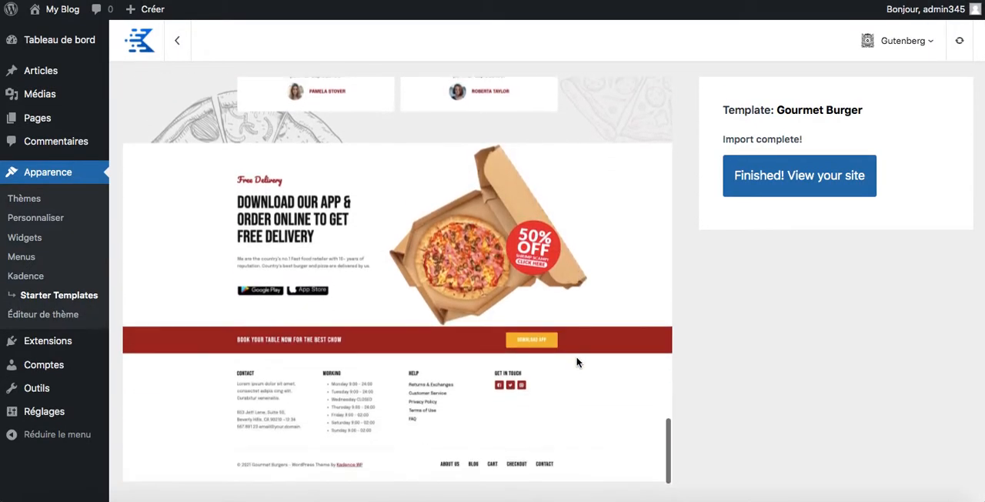
scroll(578, 362, "up", 10)
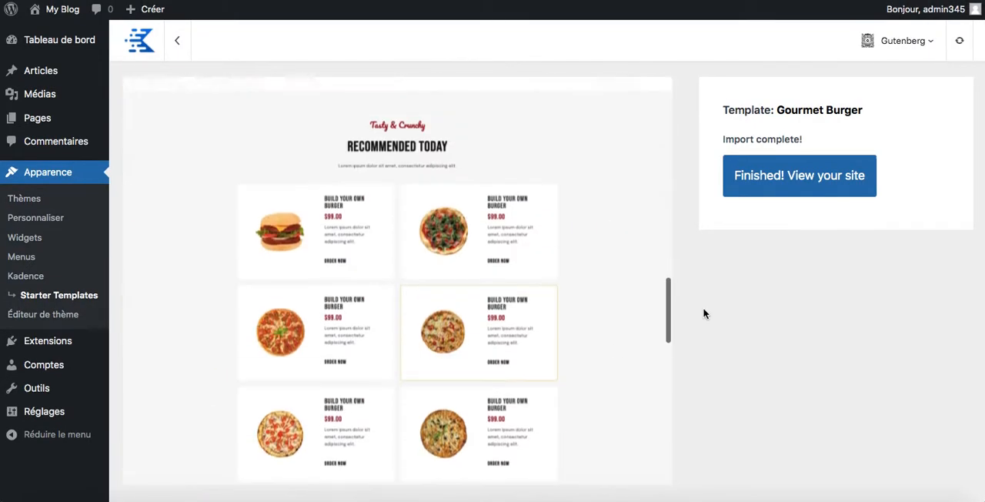
left_click(777, 183)
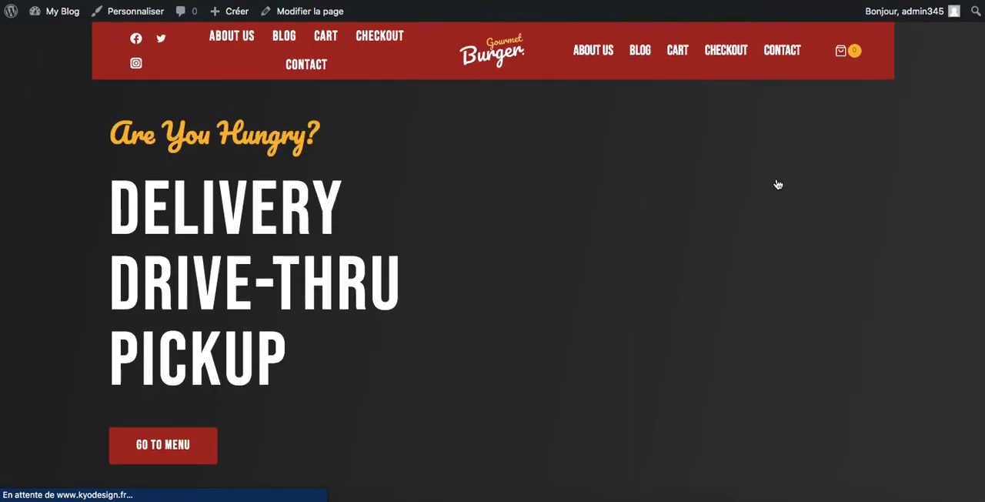
Step: Examine the imported home page from the hero through the Main Dishes menu to the recommended product cards and their descriptions
scroll(777, 183, "down", 12)
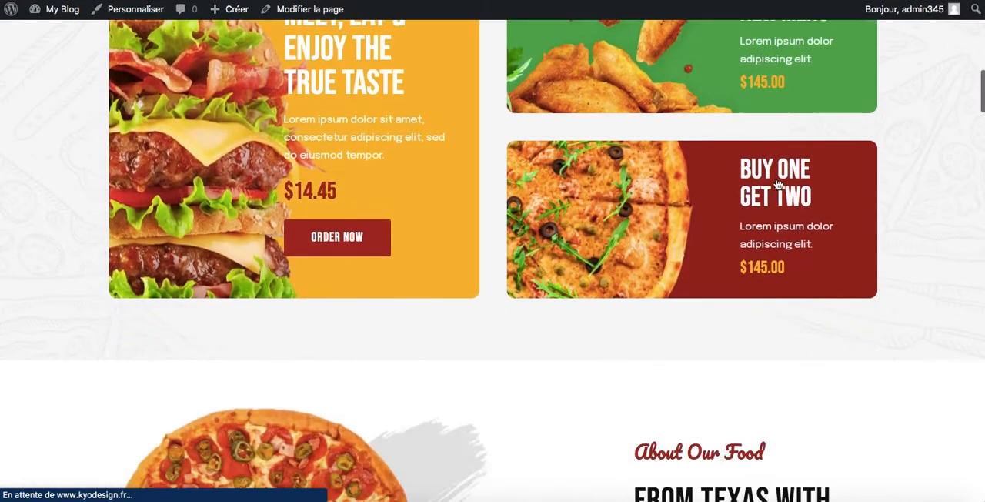
scroll(777, 183, "down", 12)
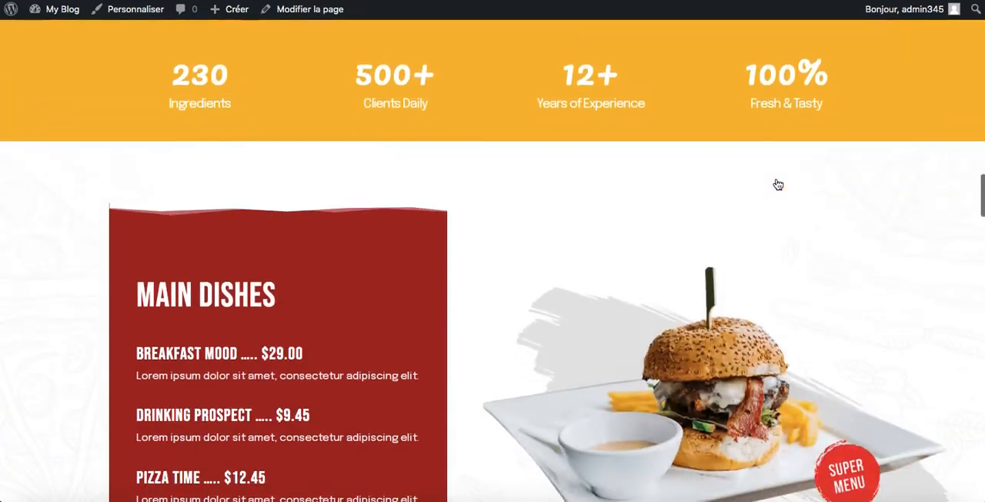
scroll(777, 183, "down", 12)
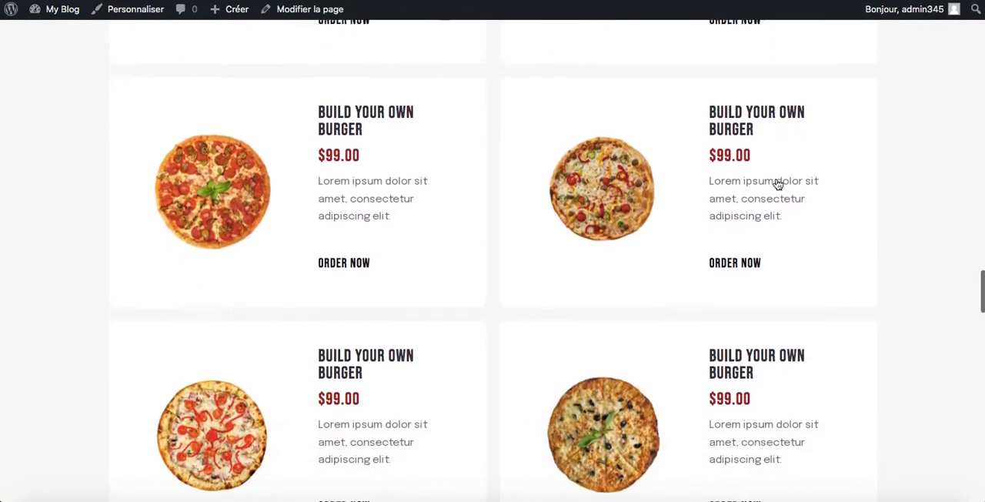
scroll(777, 183, "up", 8)
scroll(777, 183, "down", 8)
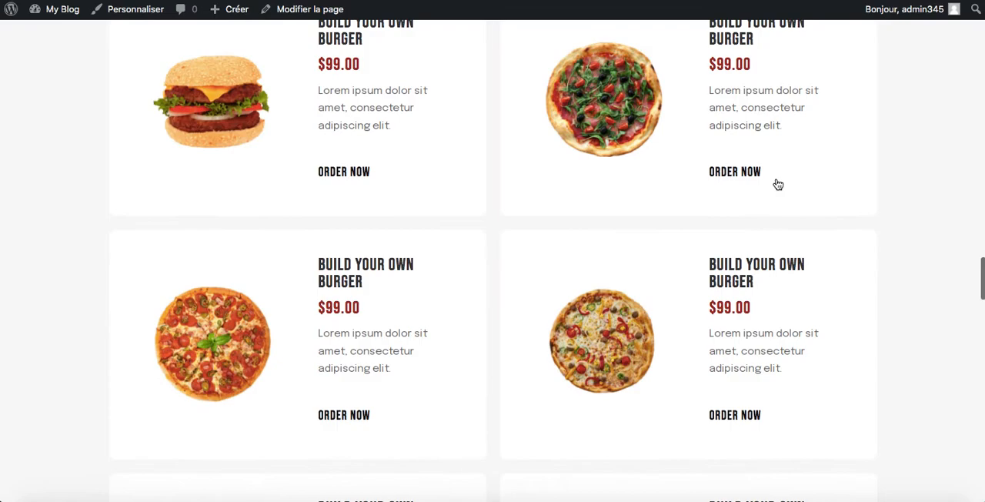
scroll(778, 183, "down", 5)
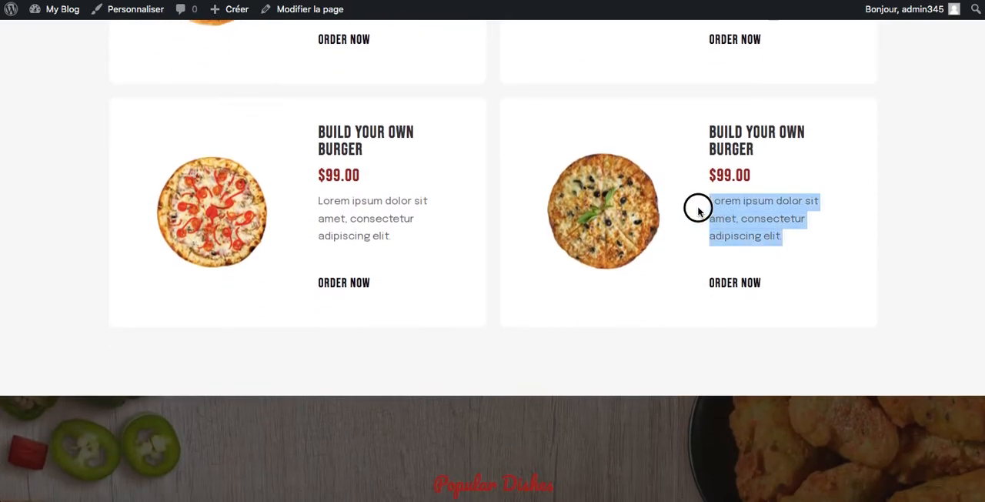
left_click_drag(401, 241, 348, 215)
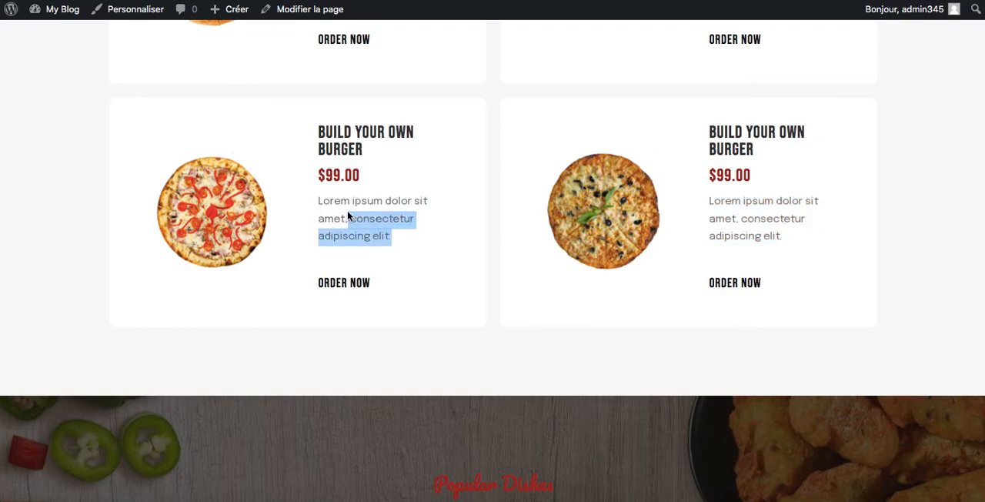
scroll(348, 216, "up", 6)
Step: Examine the home page's customer reviews, Free Delivery section and footer with its navigation links
scroll(239, 278, "down", 15)
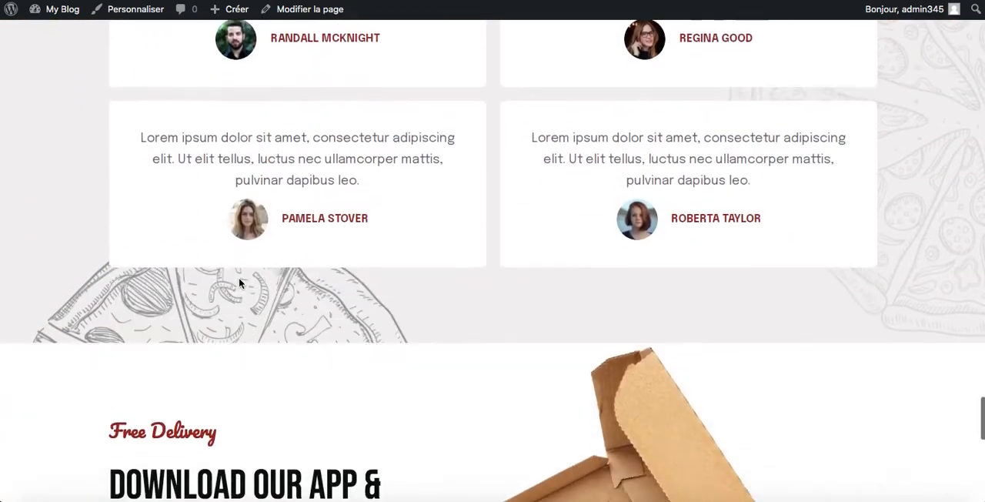
scroll(239, 282, "up", 3)
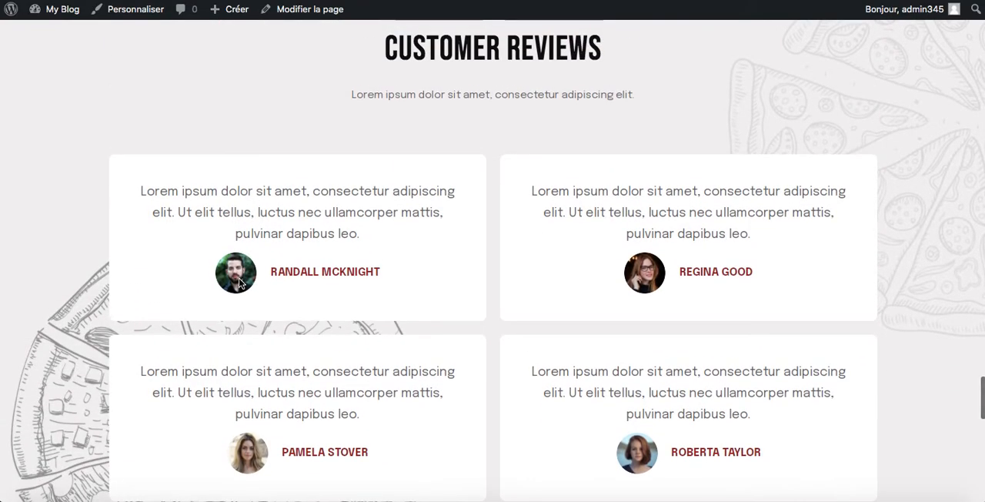
scroll(239, 281, "down", 6)
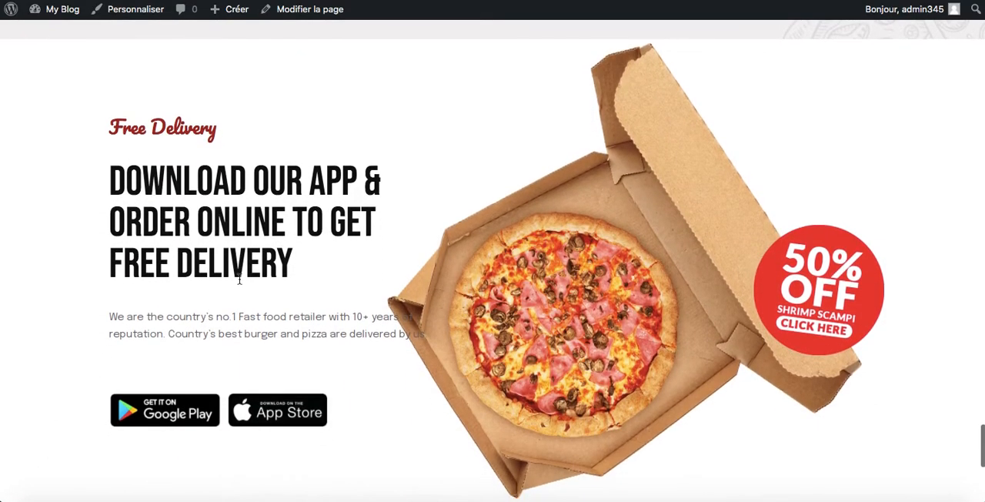
scroll(239, 280, "down", 5)
scroll(239, 283, "up", 3)
scroll(239, 284, "up", 3)
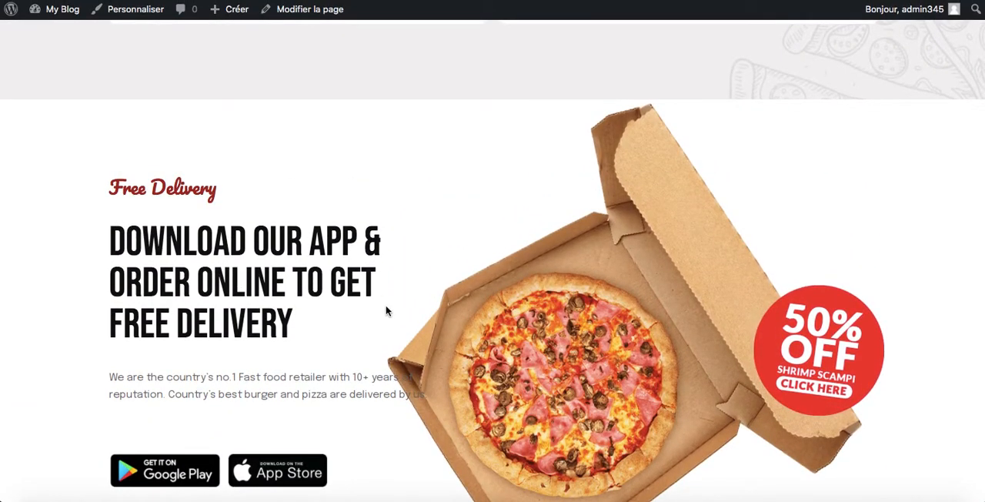
scroll(386, 310, "down", 4)
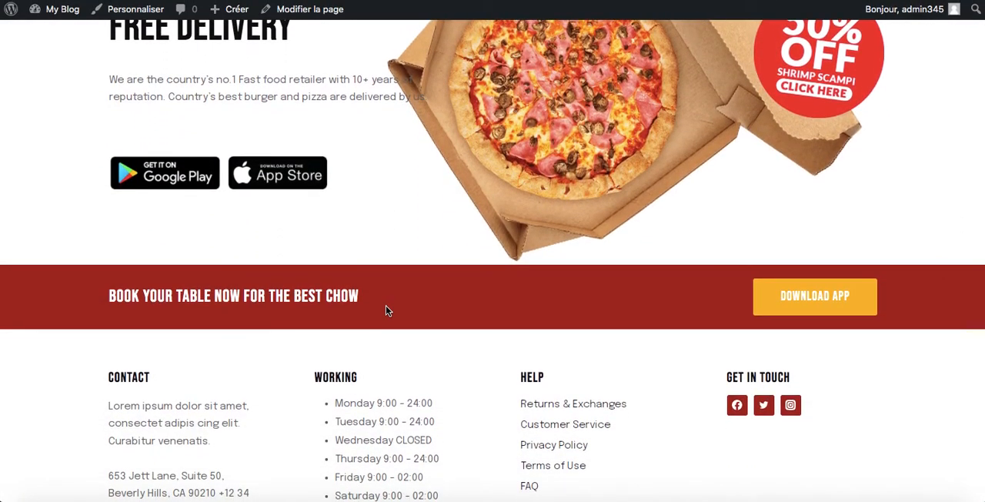
scroll(387, 310, "down", 2)
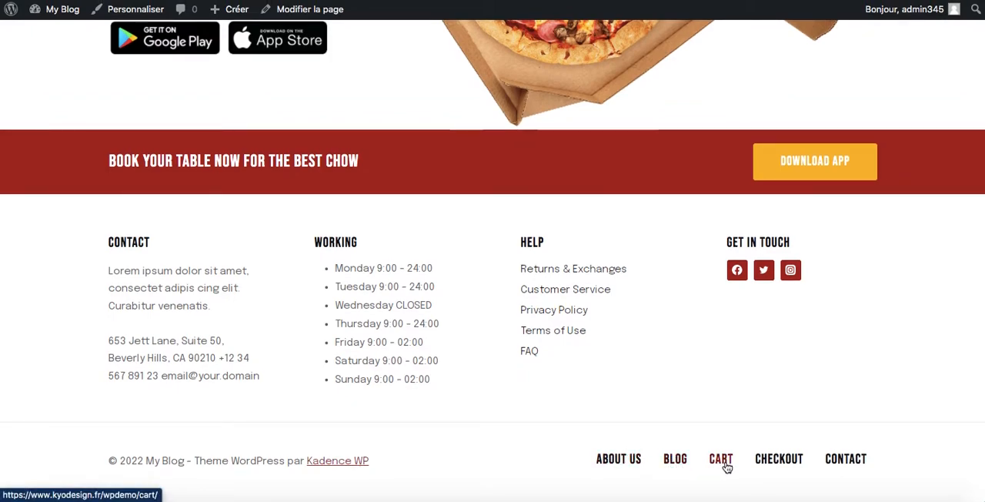
Step: Open the About Us page from the footer and examine its story and statistics sections
left_click(619, 459)
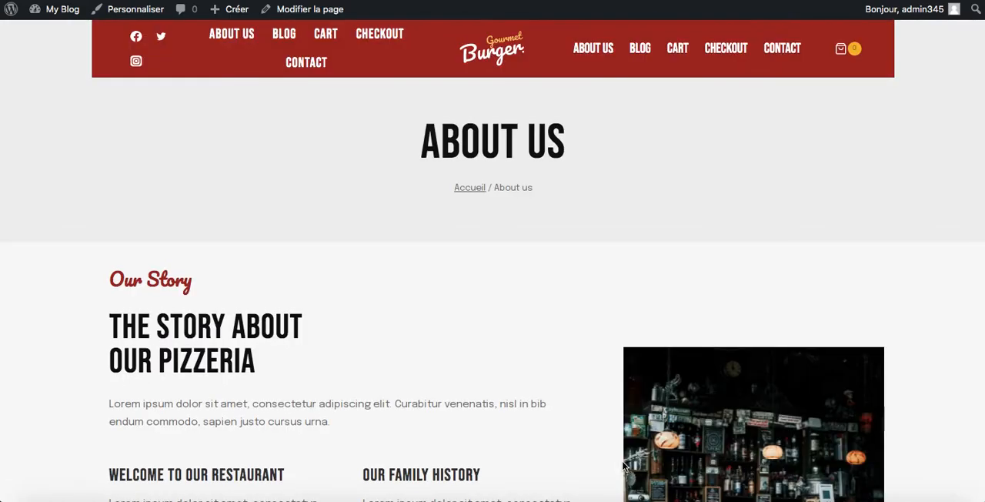
scroll(506, 354, "down", 10)
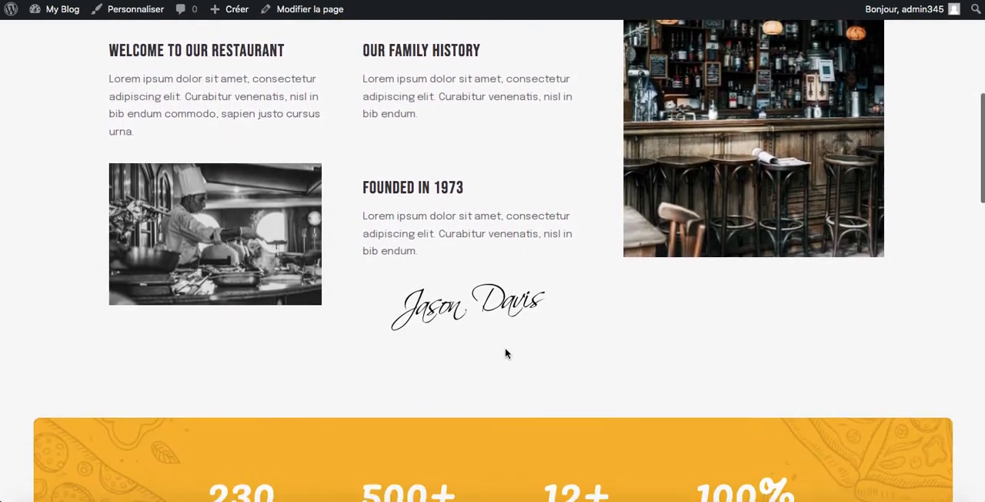
scroll(506, 354, "up", 10)
scroll(505, 353, "down", 20)
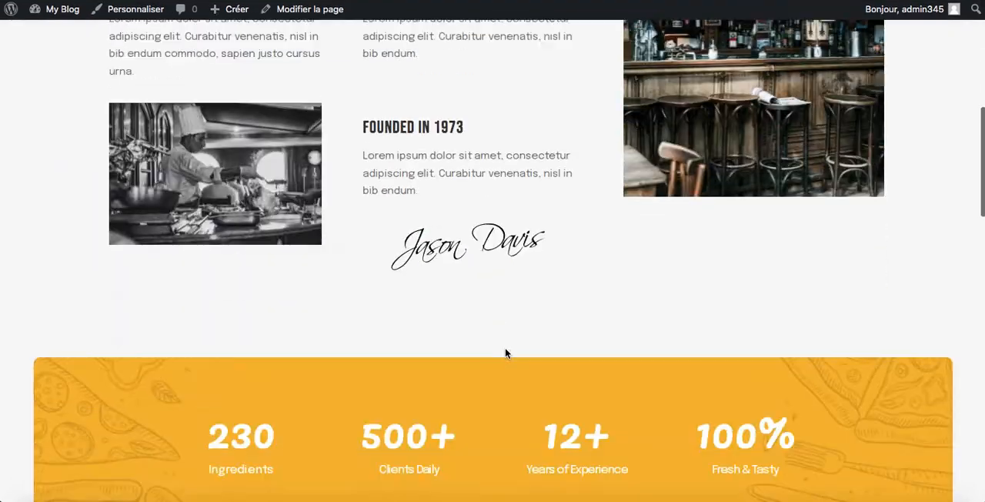
scroll(506, 353, "down", 2)
scroll(505, 353, "up", 20)
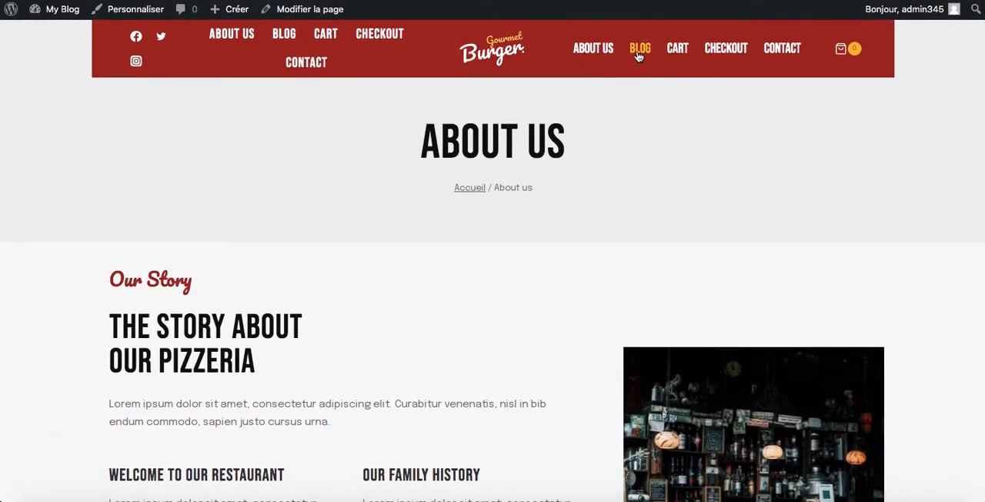
Step: Open the Blog page and look through its grid of demo posts
left_click(638, 49)
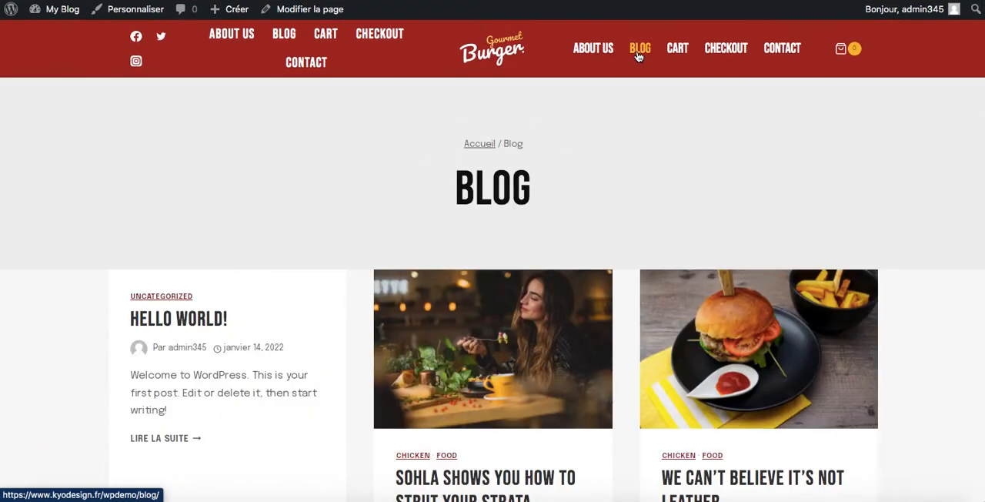
scroll(636, 202, "down", 3)
scroll(504, 222, "down", 7)
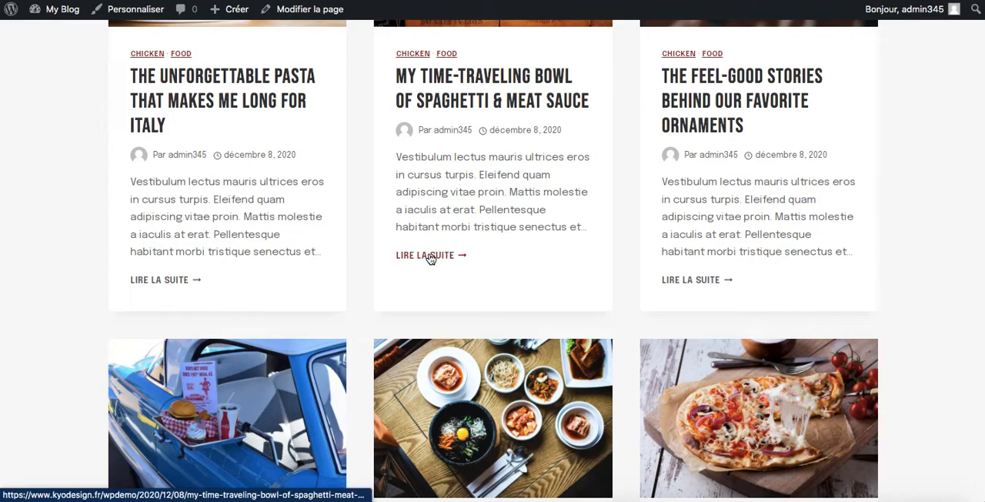
Step: Open the "My Time-Traveling Bowl of Spaghetti & Meat Sauce" article and examine its layout down to the related posts
left_click(430, 257)
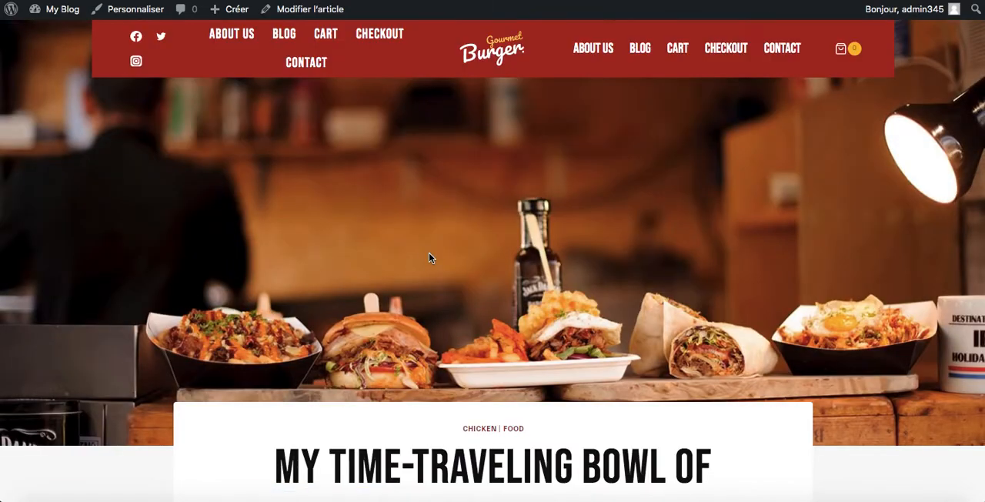
scroll(429, 257, "down", 4)
scroll(183, 152, "up", 4)
scroll(527, 224, "down", 15)
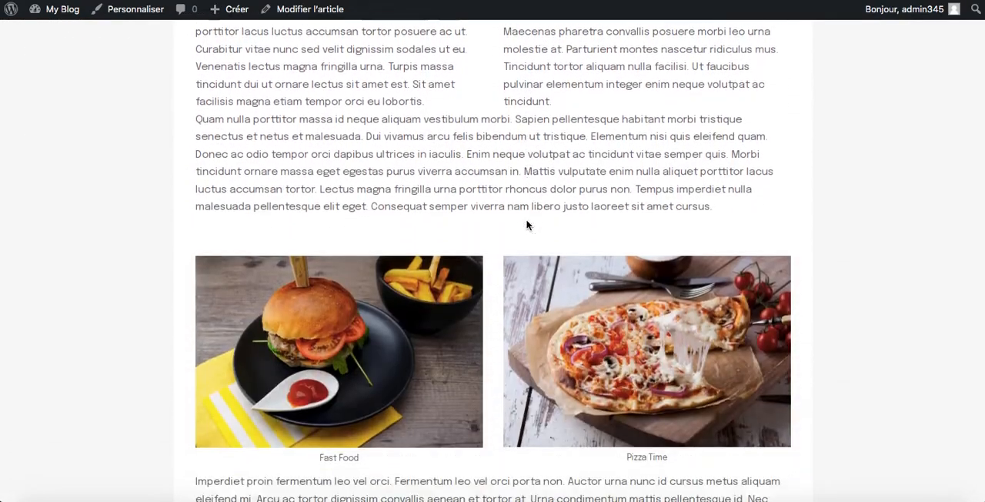
scroll(527, 224, "down", 15)
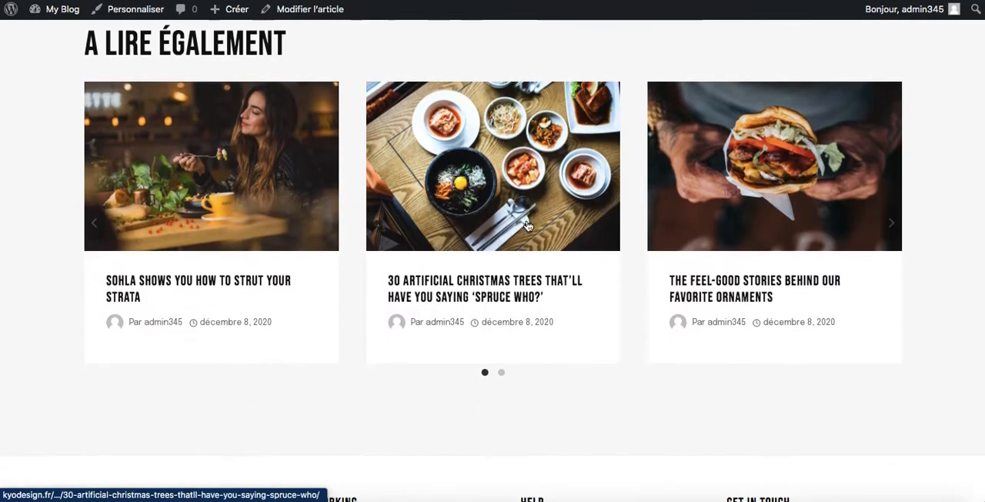
scroll(527, 224, "up", 10)
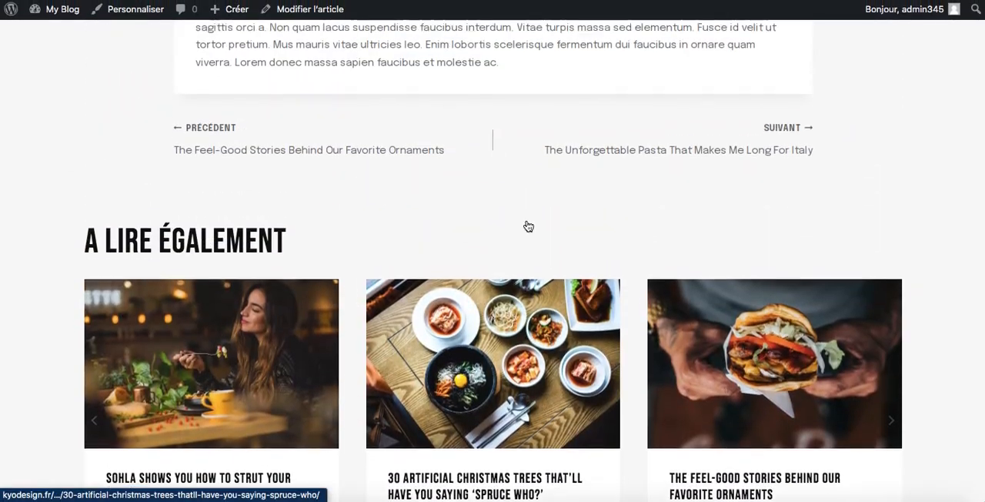
scroll(528, 223, "up", 15)
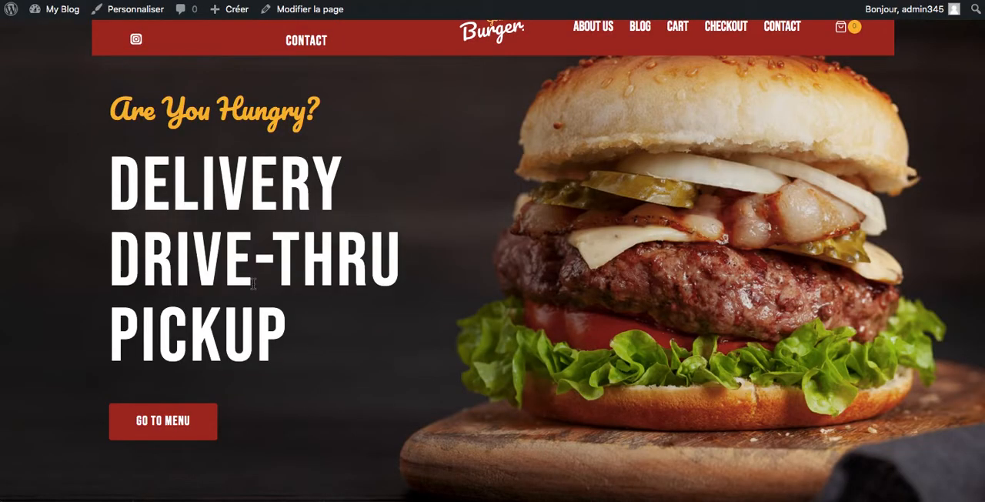
Step: Review the home page again down to the Free Delivery section and return to its opening sections
scroll(254, 283, "down", 15)
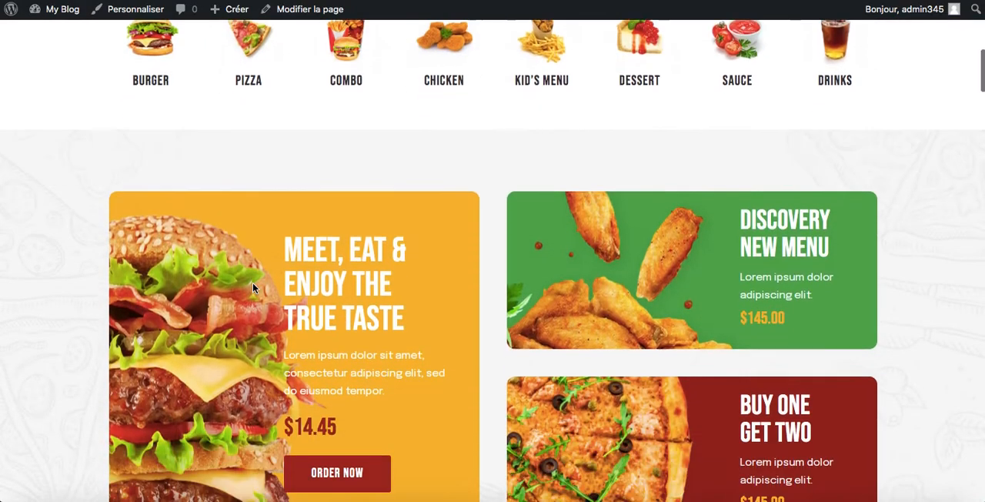
scroll(253, 285, "down", 15)
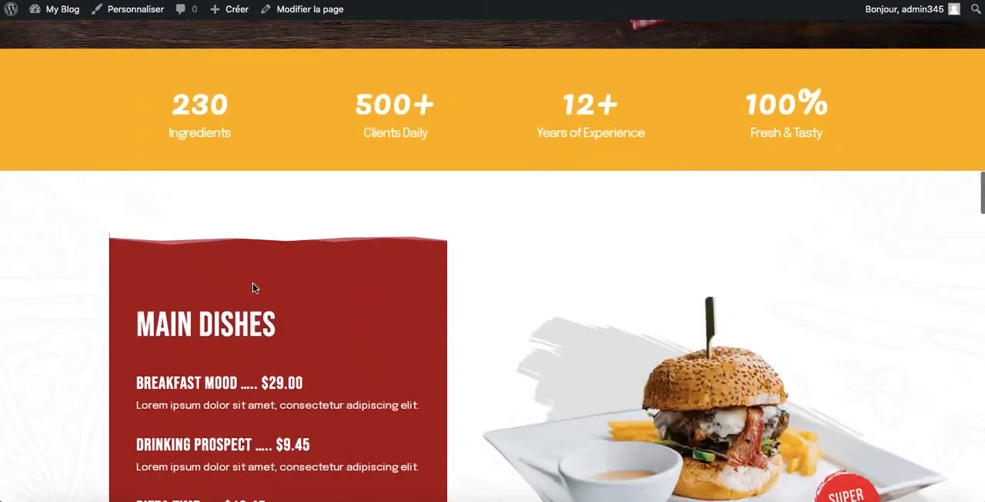
scroll(253, 288, "down", 15)
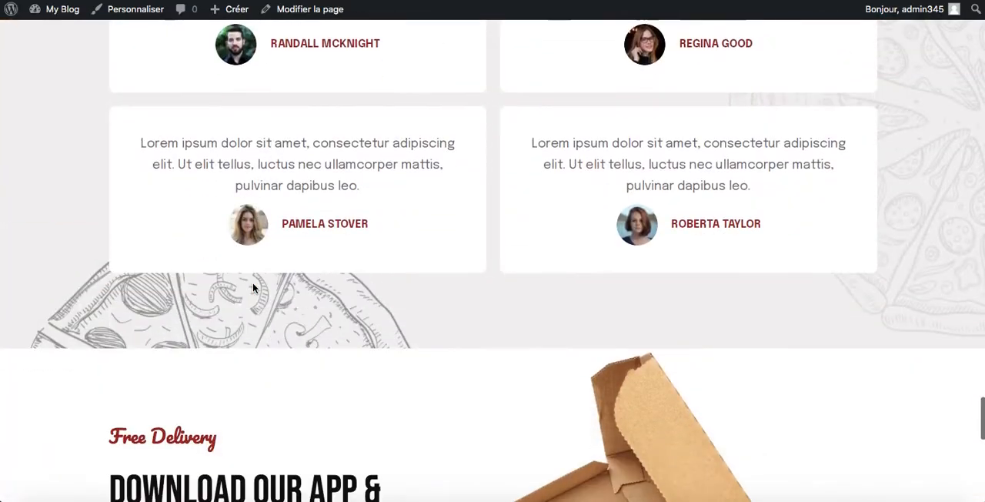
scroll(252, 287, "up", 15)
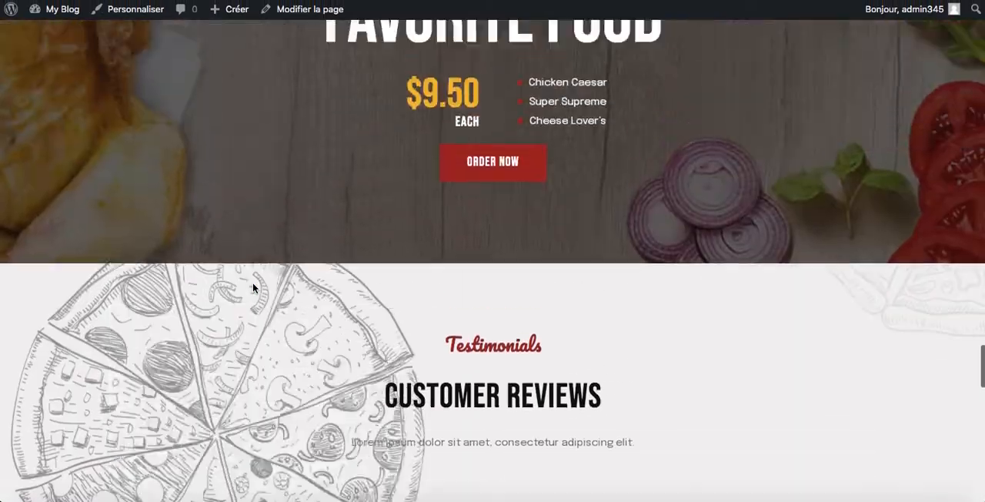
scroll(252, 283, "up", 15)
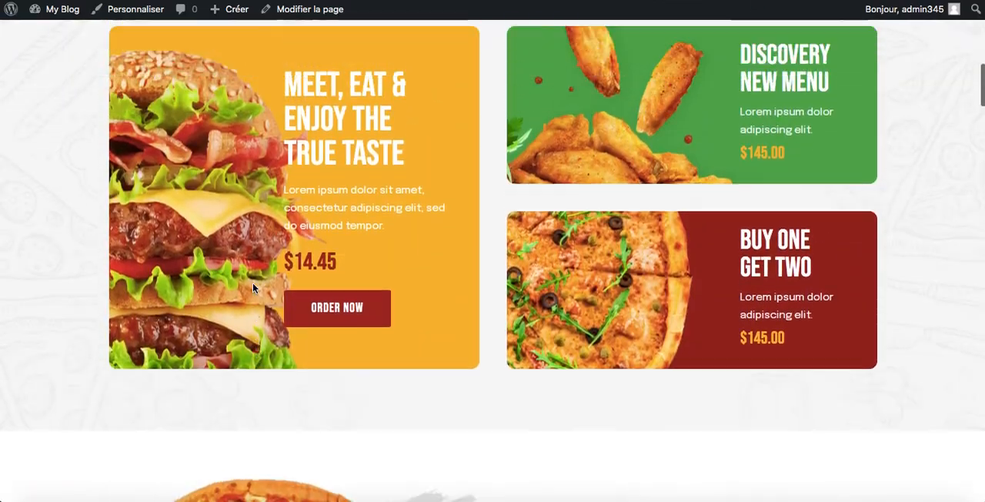
Step: Examine the home page's hero, food categories, promotional cards, About Our Food, Quick & Healthy Dinner and Recommended Today sections
scroll(252, 282, "down", 2)
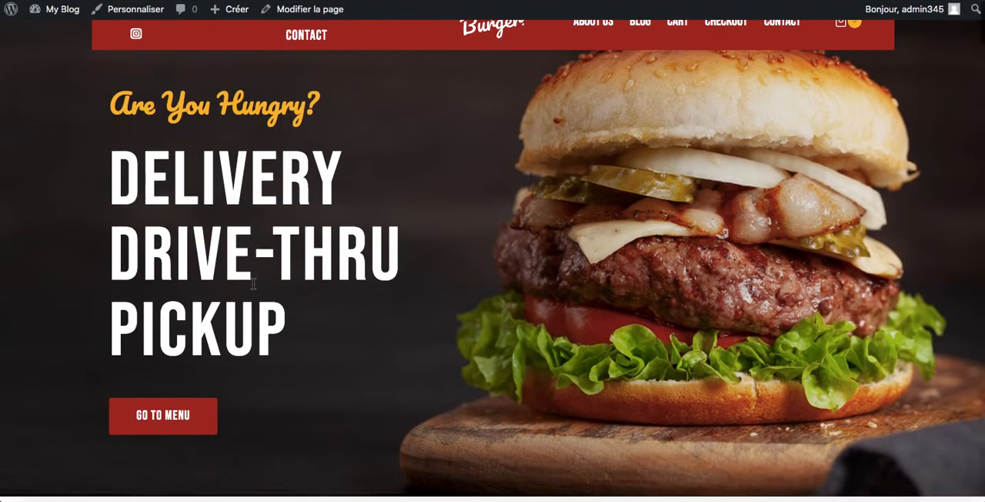
scroll(253, 283, "down", 12)
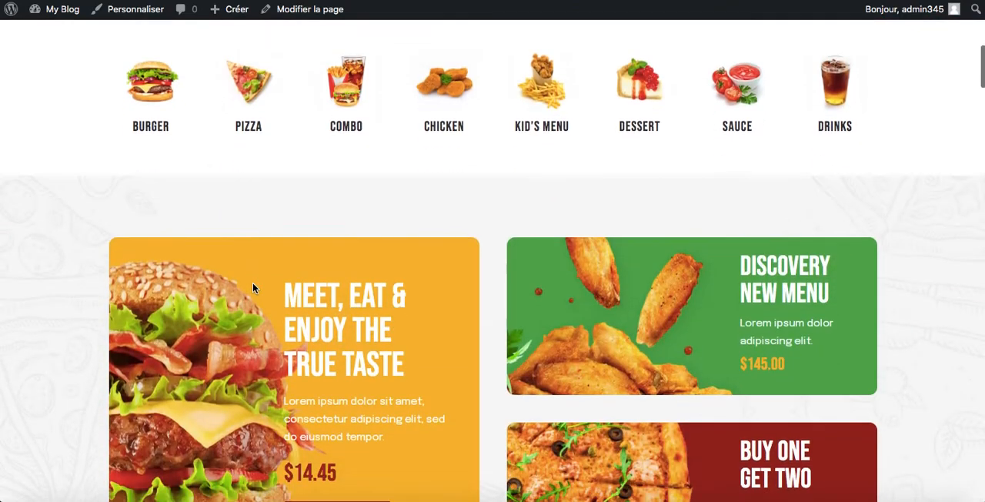
scroll(252, 283, "down", 10)
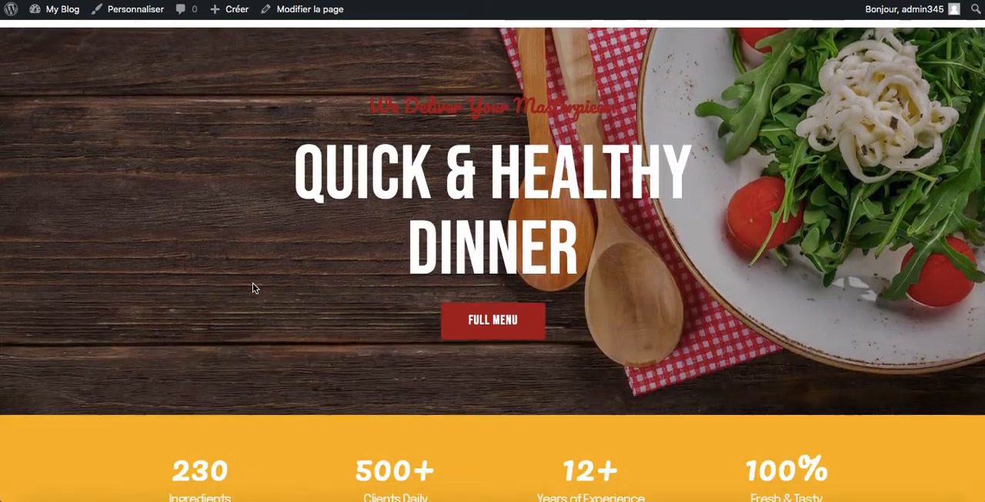
scroll(253, 282, "down", 5)
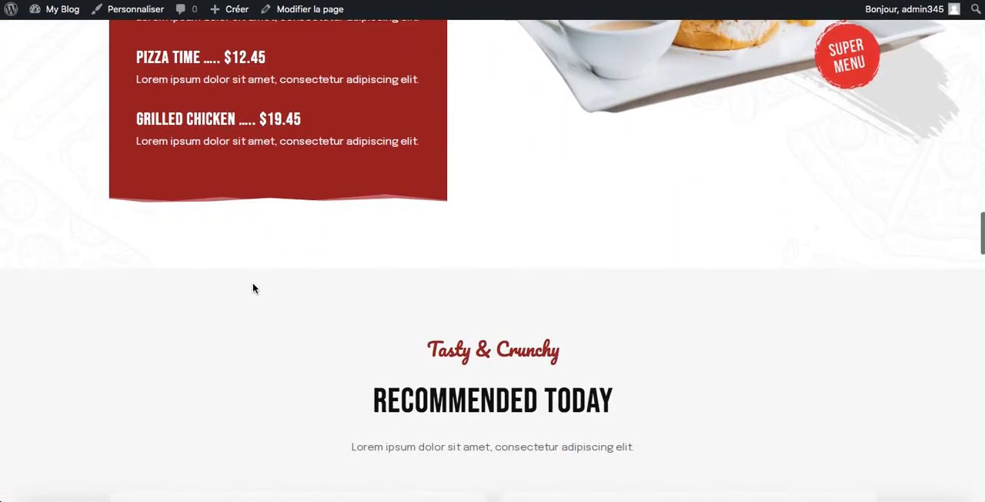
scroll(253, 282, "up", 10)
scroll(252, 288, "up", 15)
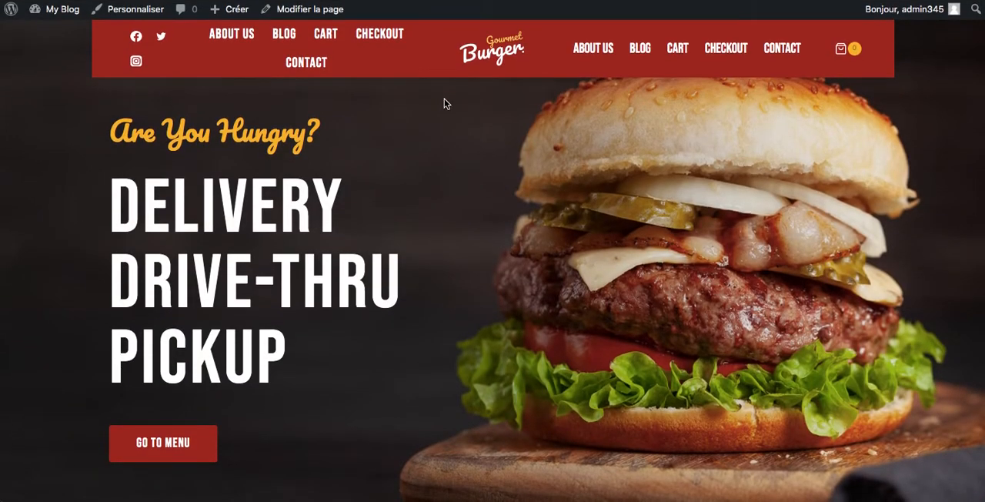
scroll(438, 245, "down", 10)
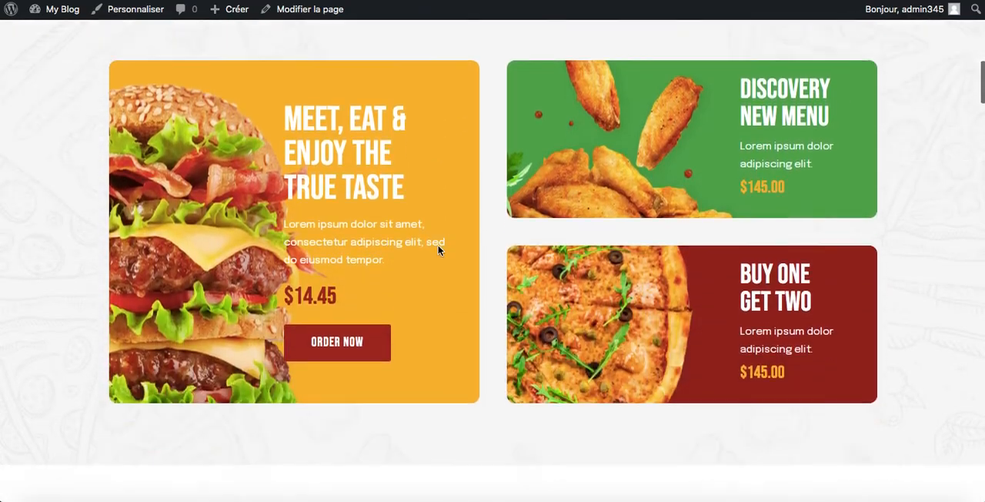
scroll(438, 247, "down", 10)
scroll(438, 245, "up", 8)
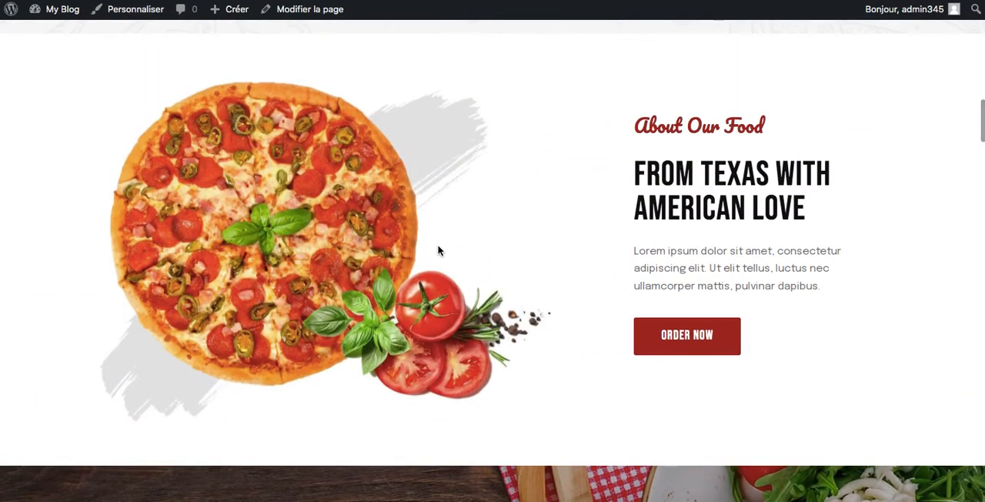